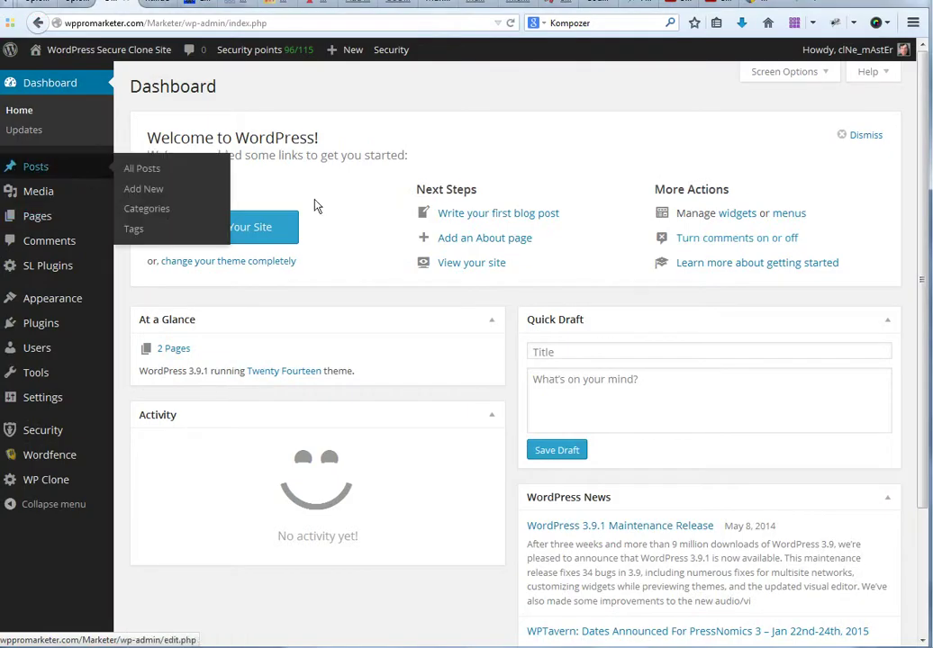
Step: Upload all seven JPG files from the website images folder, order.jpg through body.jpg, to the media library
mouse_move(29, 195)
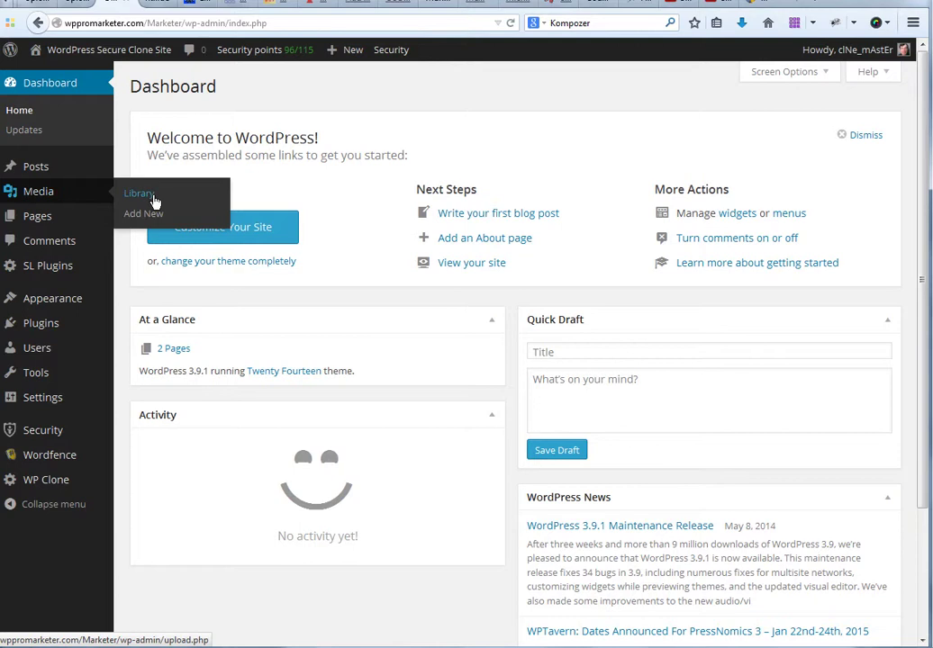
left_click(154, 222)
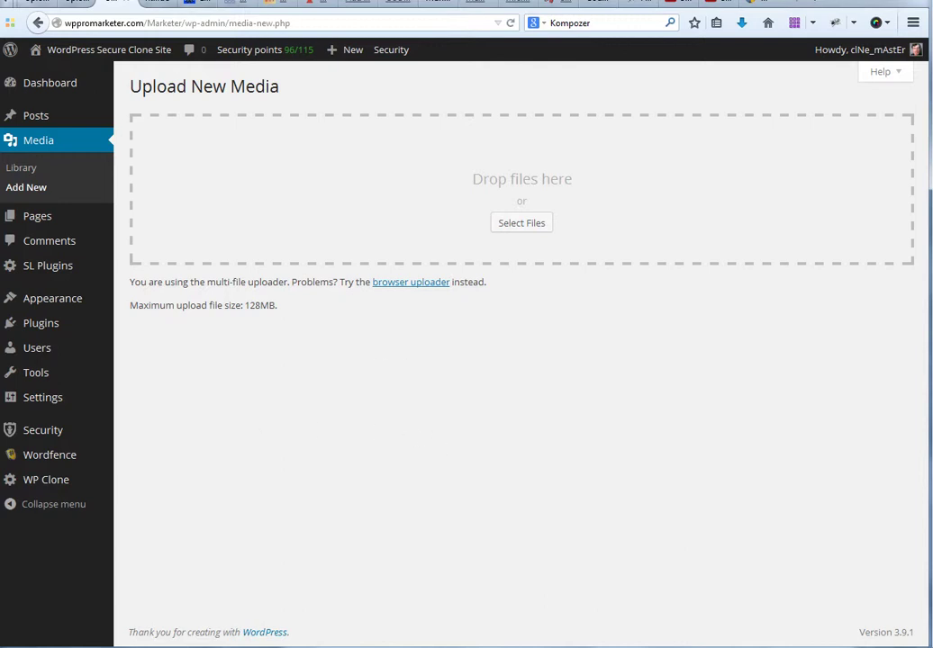
mouse_move(250, 646)
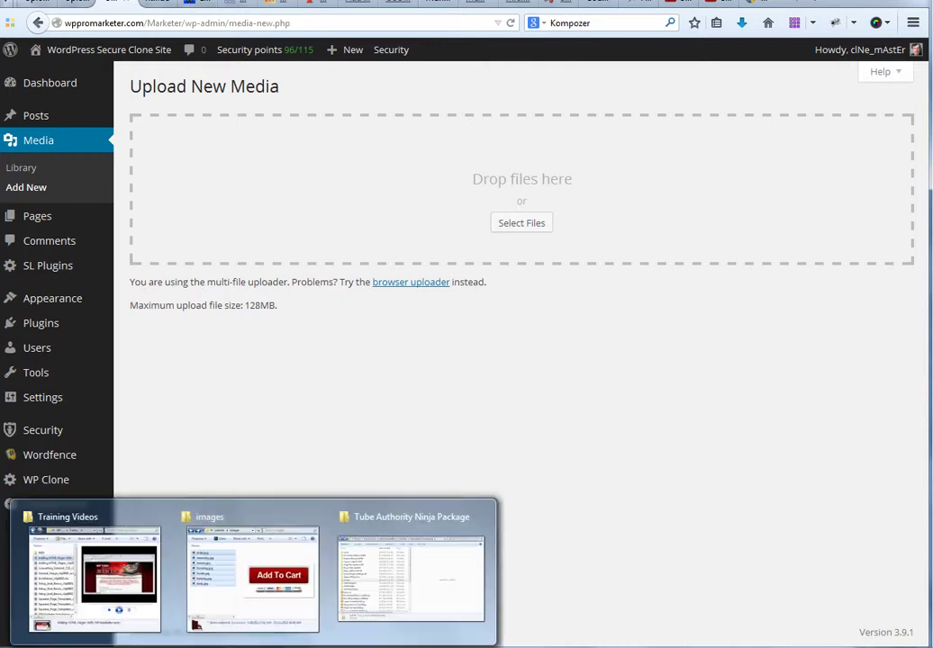
left_click(272, 576)
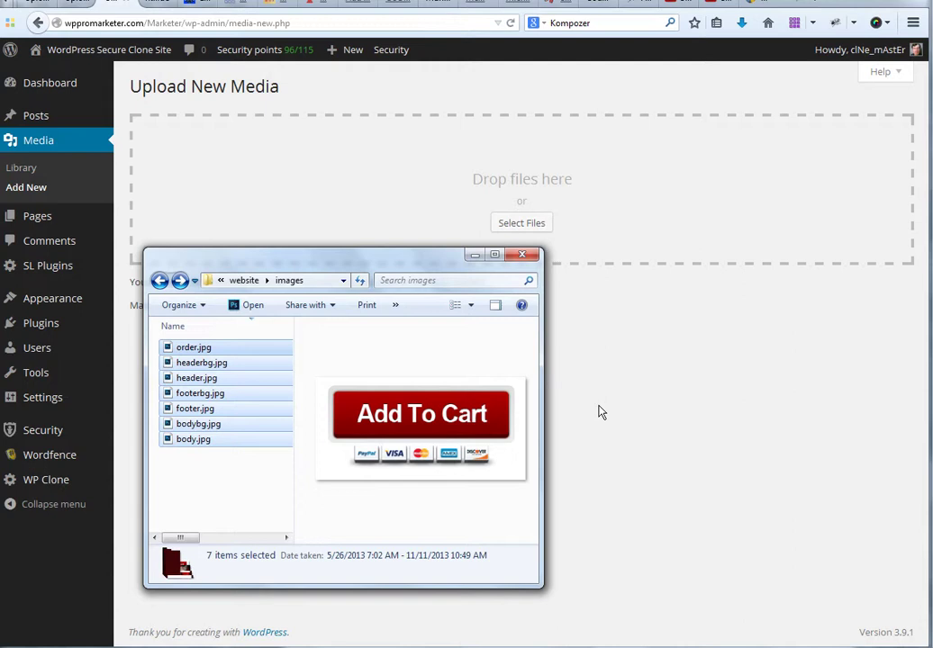
left_click(232, 494)
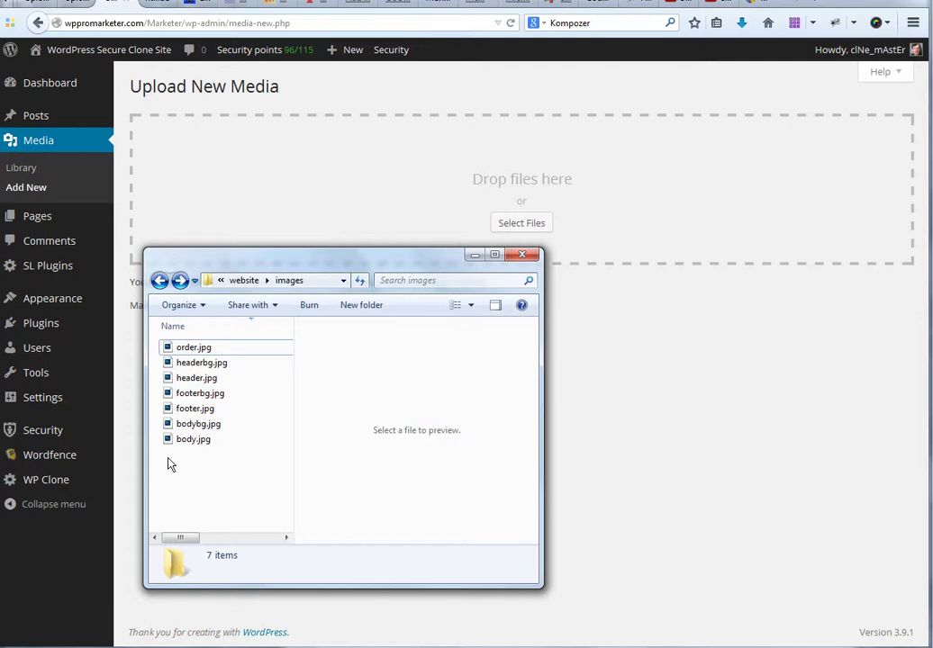
left_click_drag(170, 463, 169, 351)
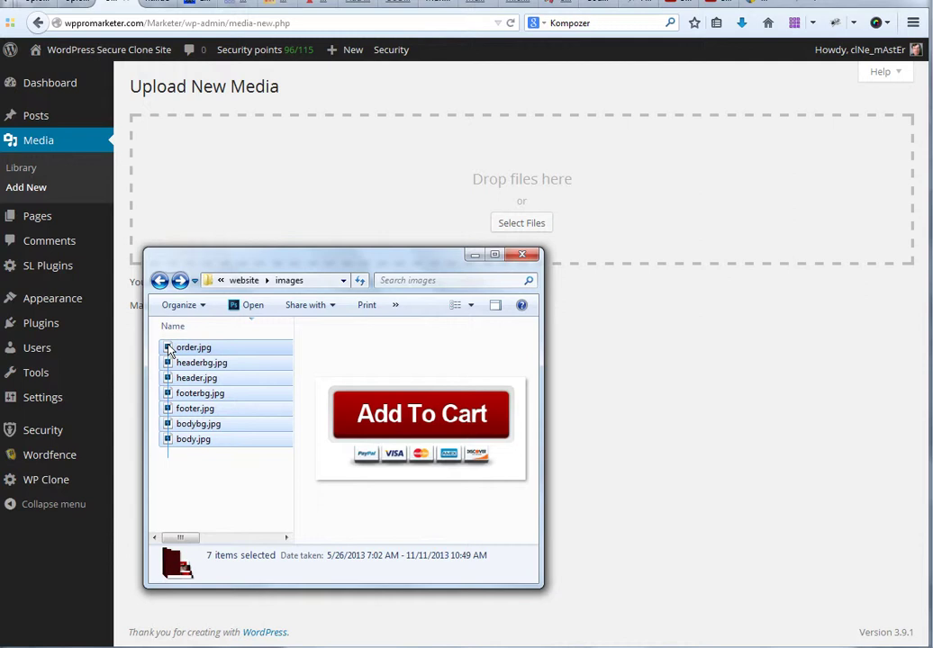
left_click_drag(168, 351, 168, 351)
left_click_drag(181, 352, 553, 219)
left_click_drag(558, 217, 528, 215)
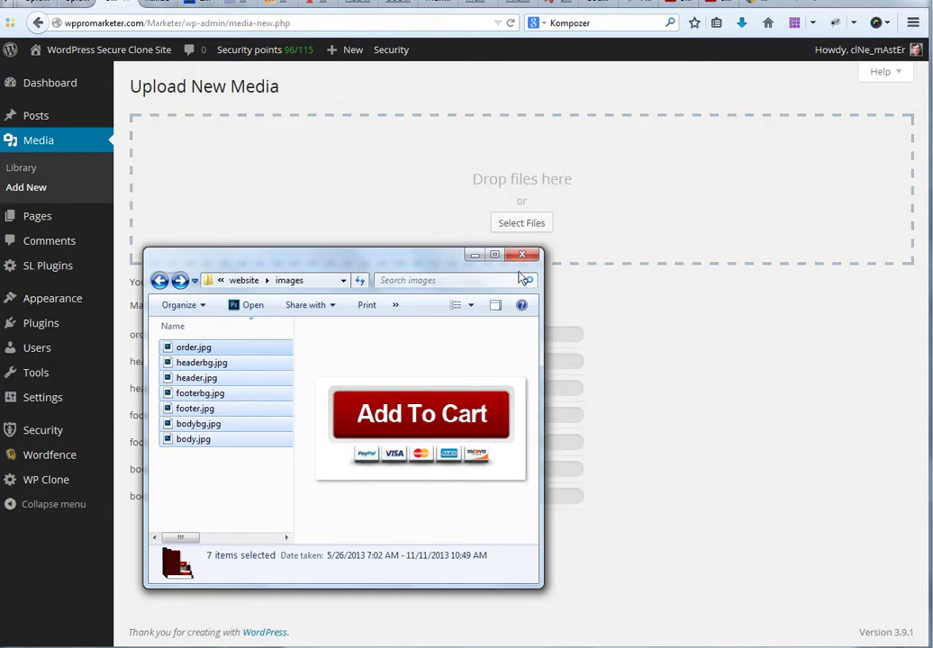
left_click(474, 256)
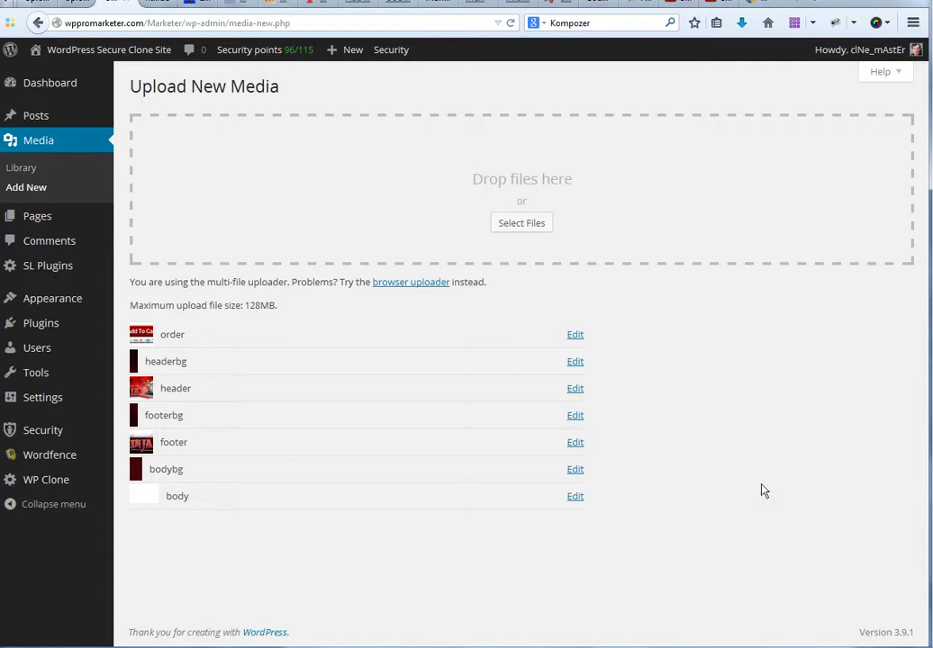
Step: Open the uploaded header image for editing and copy its file URL up to wp-content/uploads/2014/06, leaving out /header.jpg
left_click(574, 390)
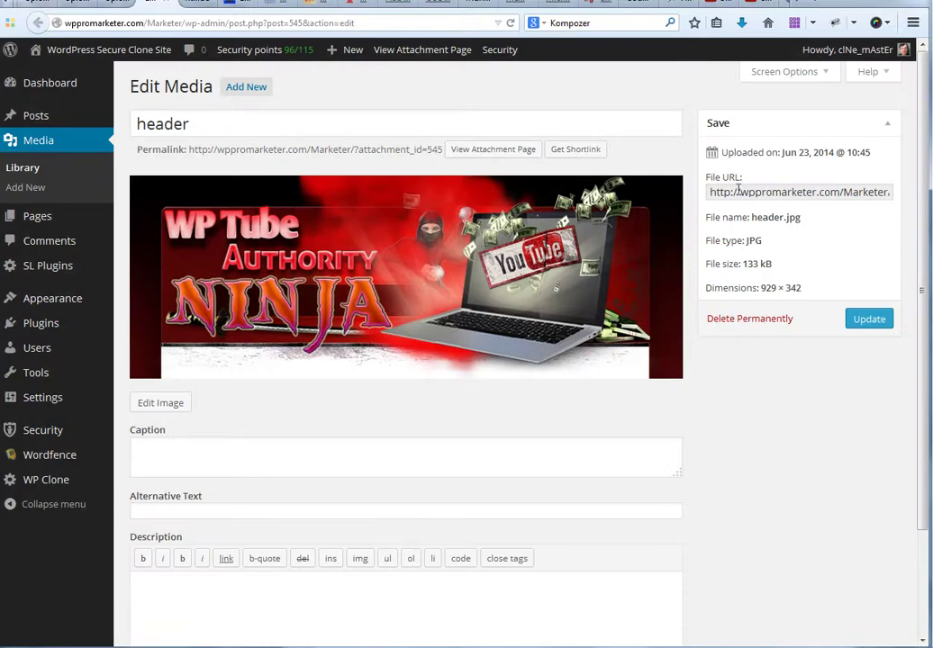
left_click(709, 192)
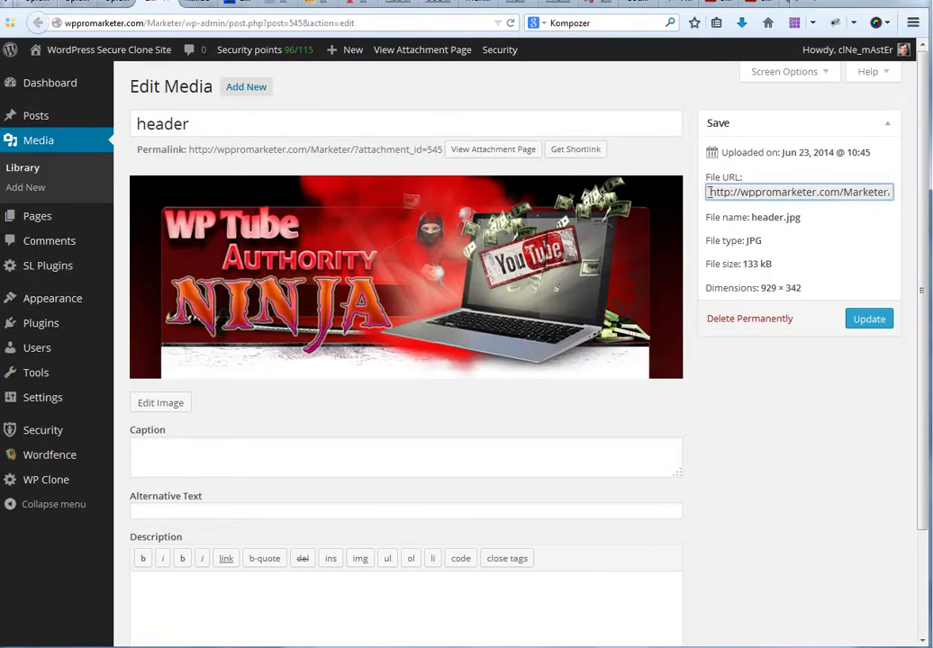
left_click_drag(709, 192, 836, 193)
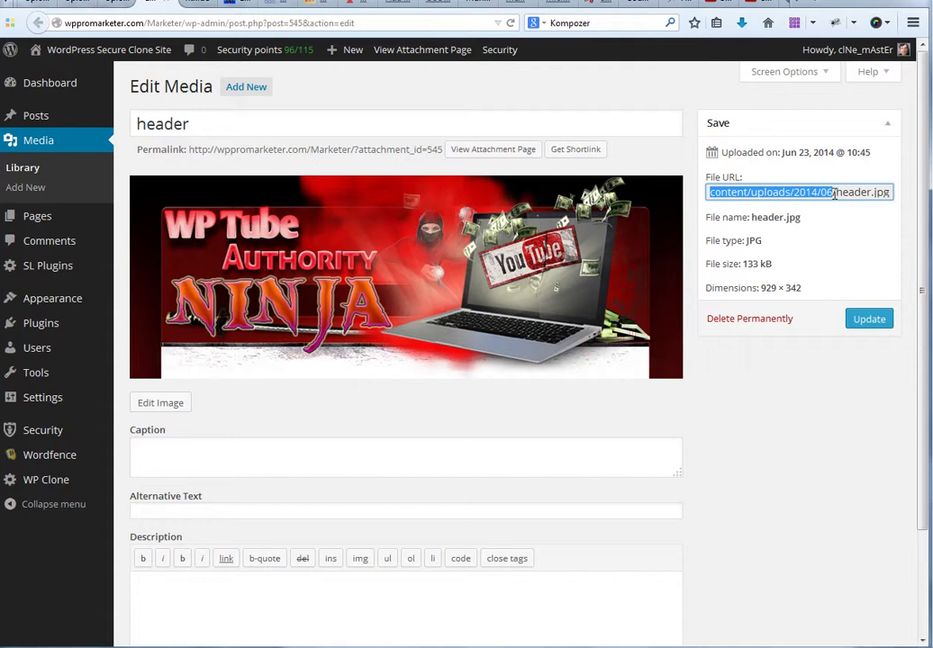
left_click(893, 192, "shift")
right_click(740, 193)
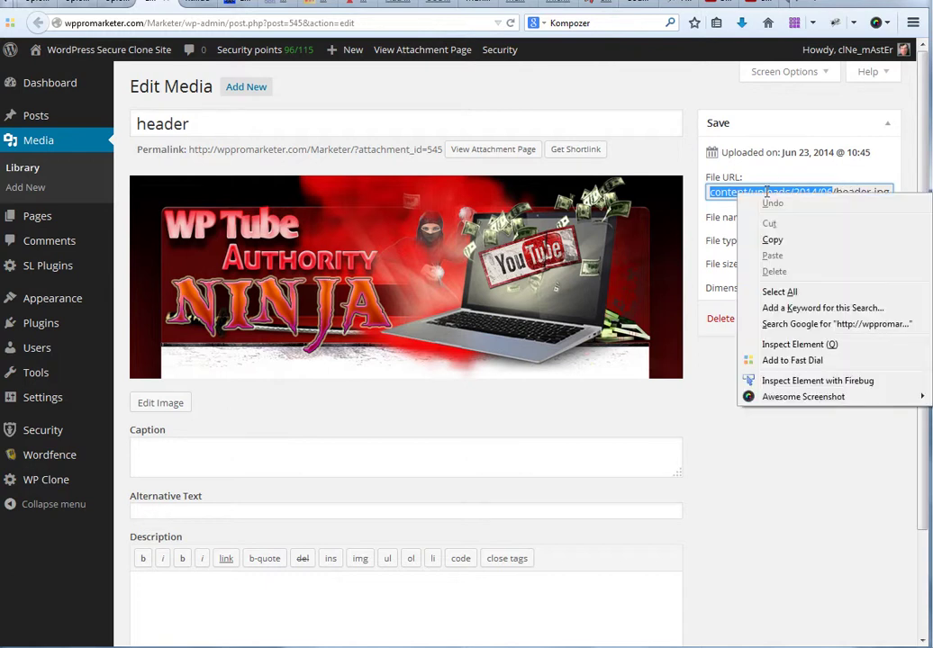
left_click(774, 240)
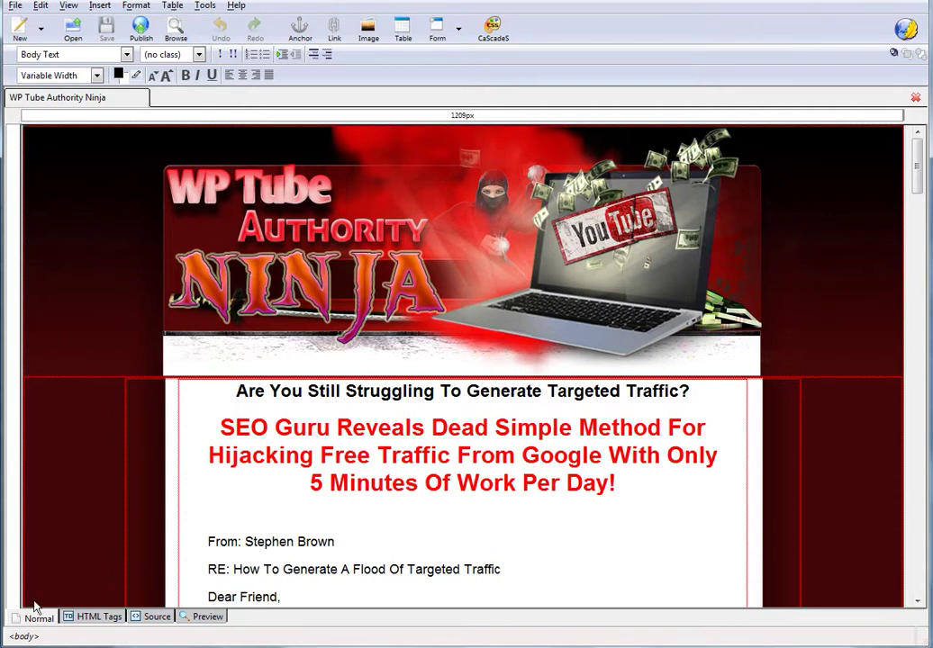
Step: Switch to KompoZer, show the WP Tube Authority Ninja page's HTML source and place the text cursor at the start of the code
left_click(162, 623)
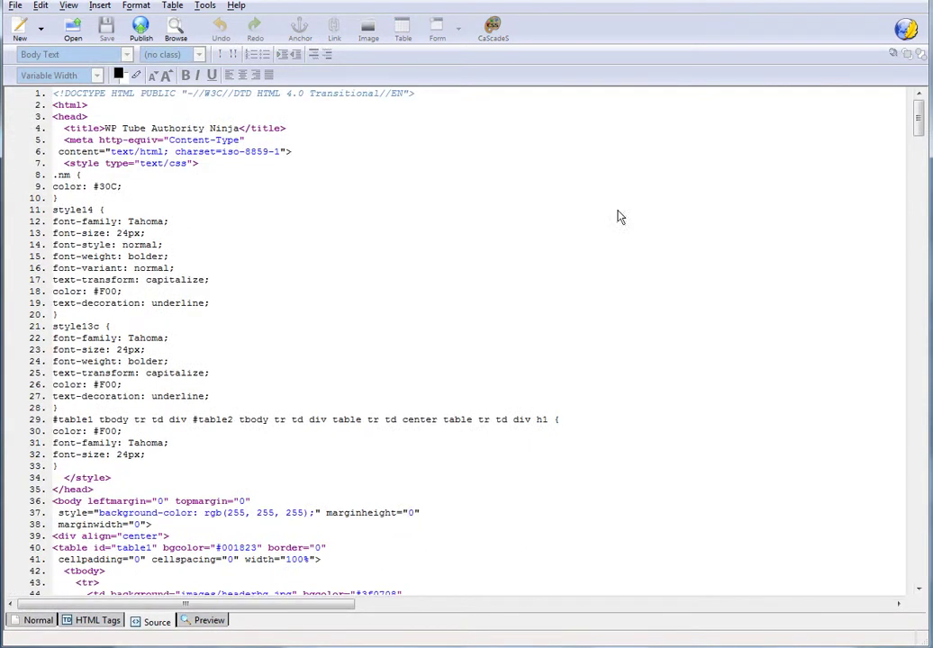
left_click(54, 93)
scroll(521, 291, "down", 2)
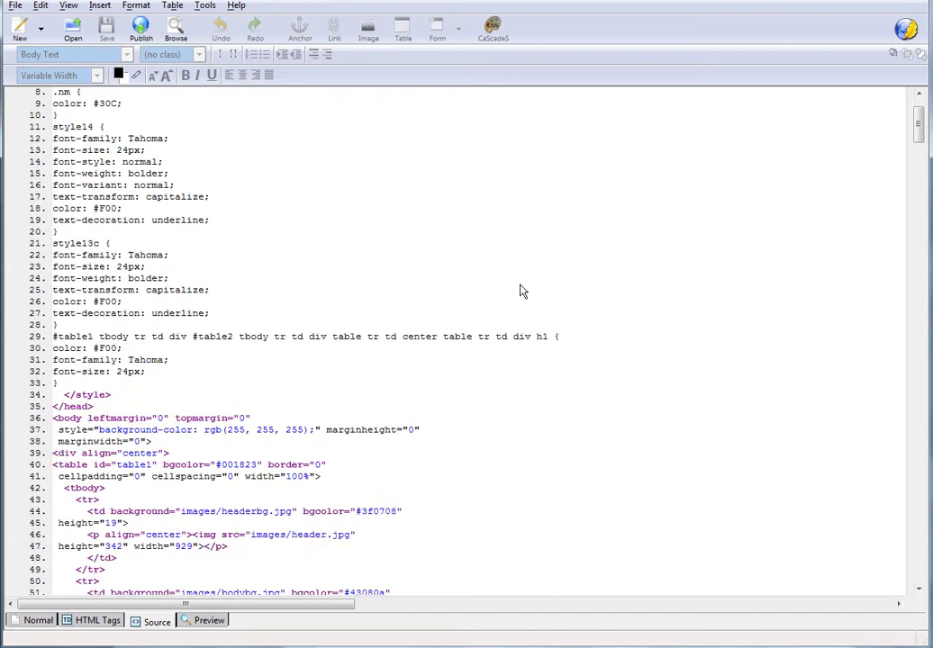
scroll(521, 291, "down", 4)
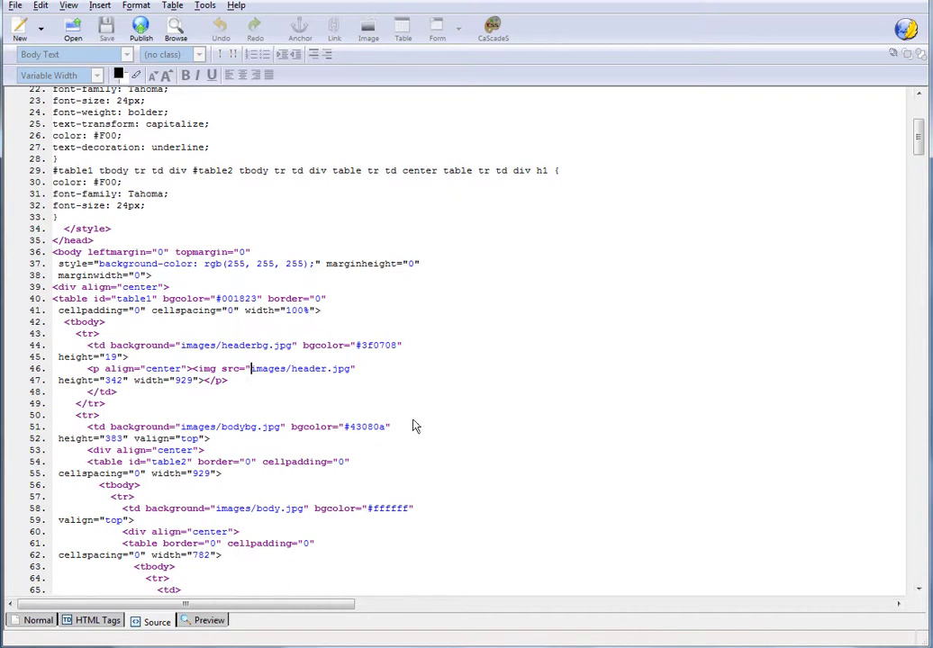
scroll(414, 426, "up", 7)
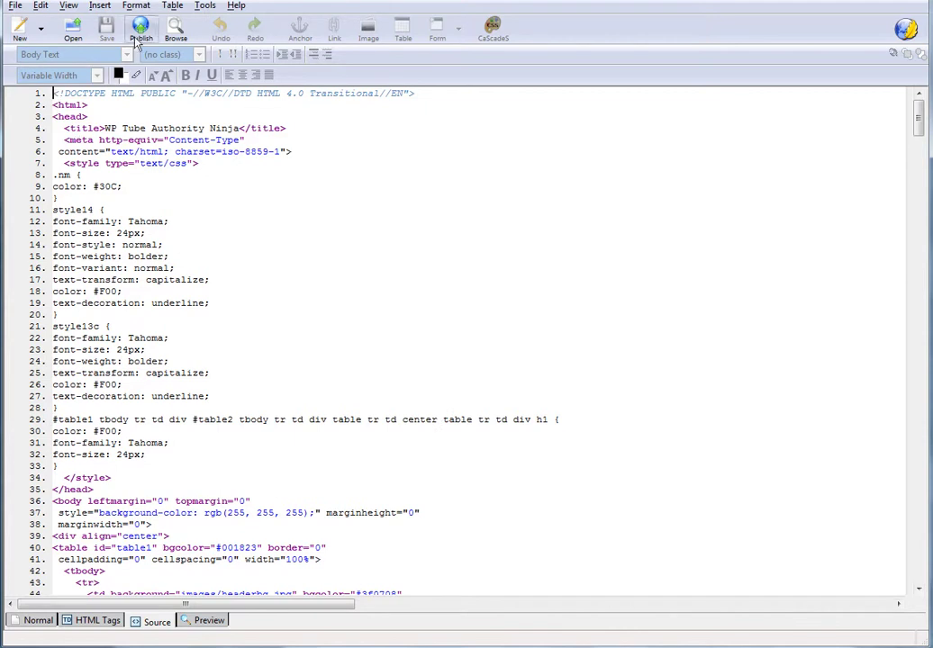
left_click(41, 7)
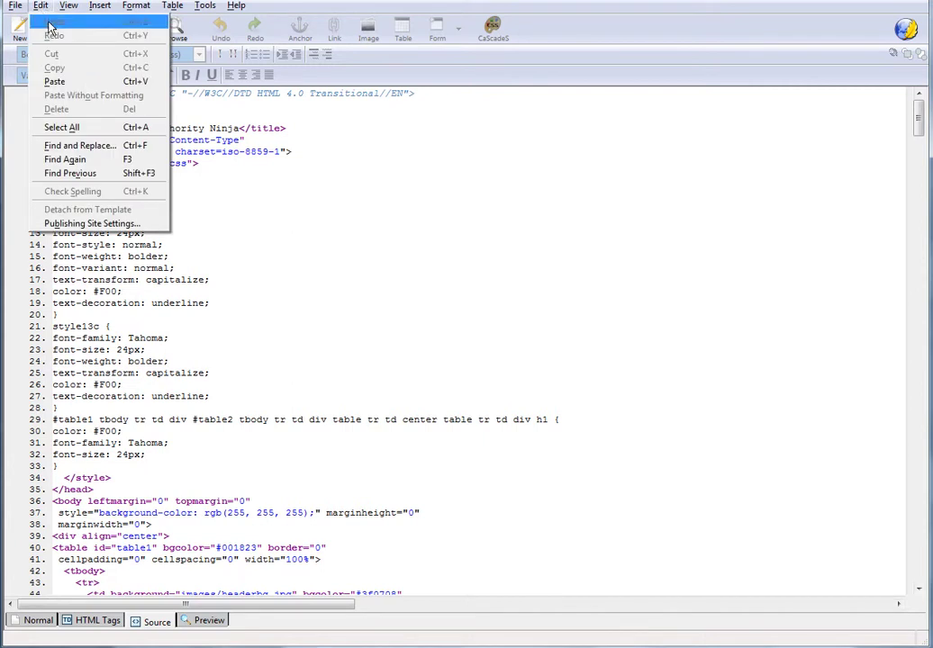
left_click(79, 145)
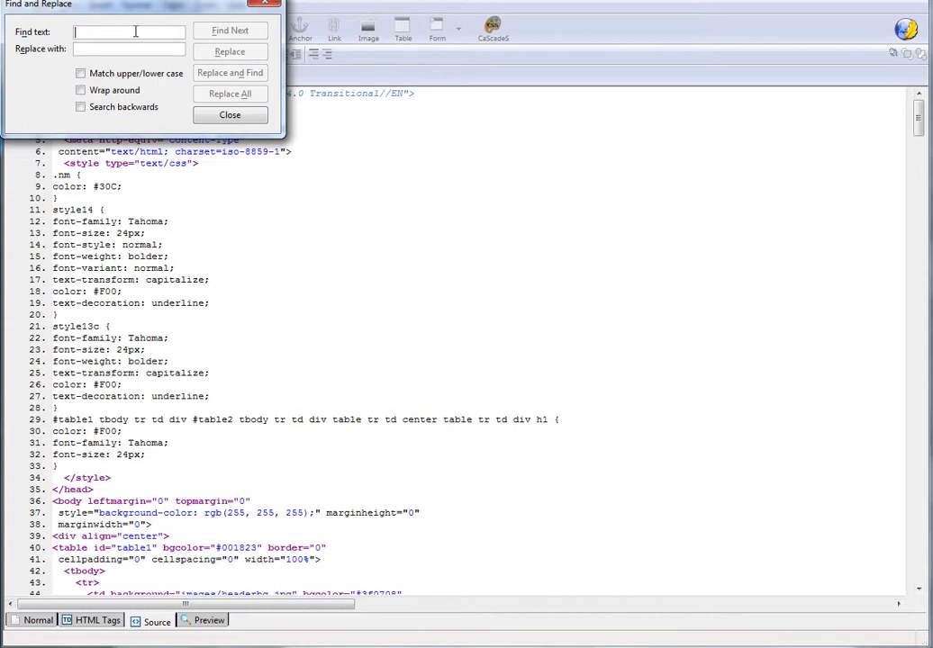
type("i")
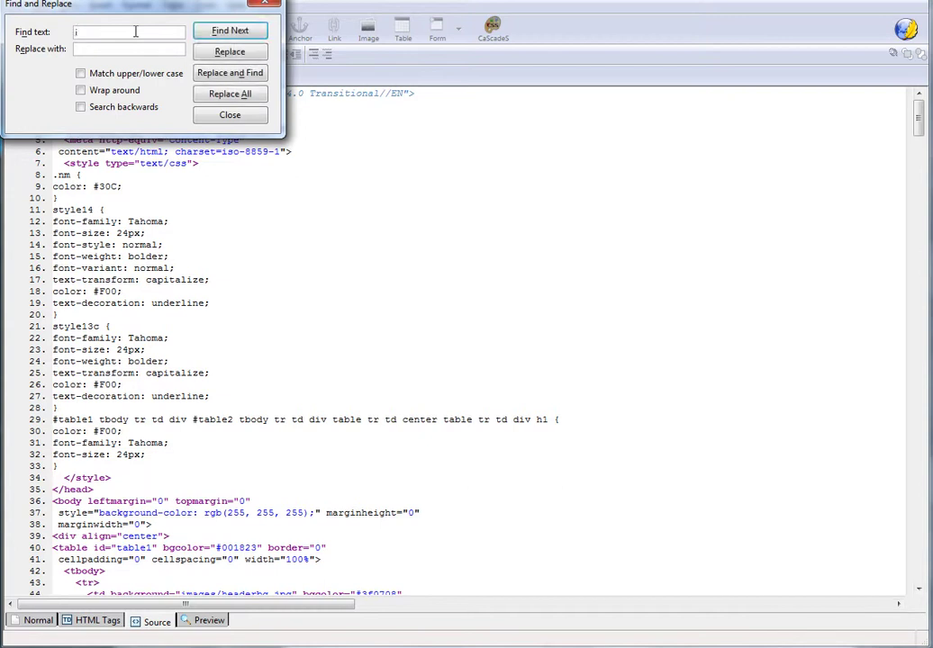
type("mages")
left_click(88, 48)
left_click(101, 32)
right_click(85, 52)
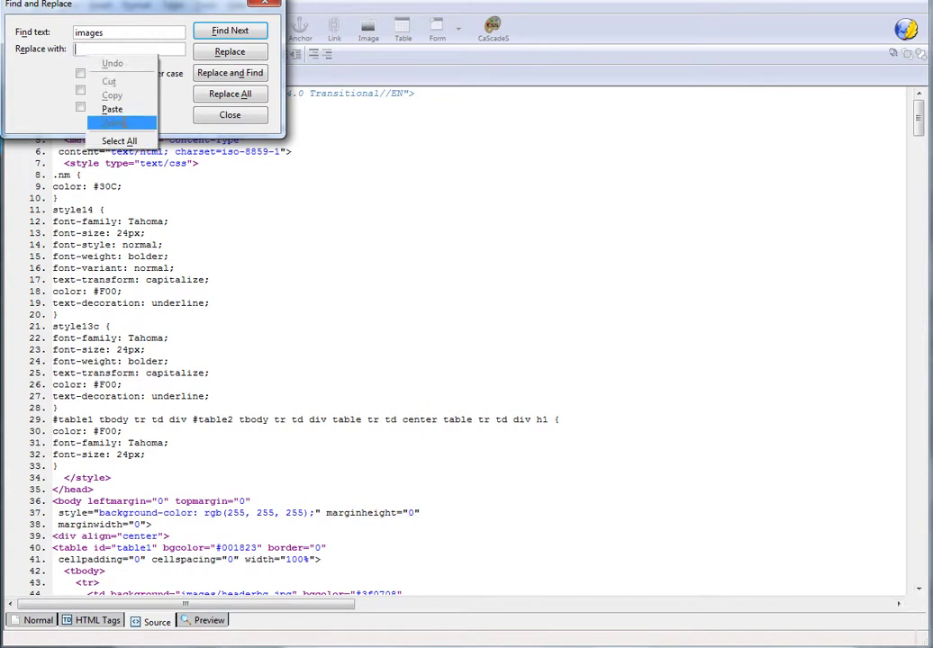
left_click(115, 109)
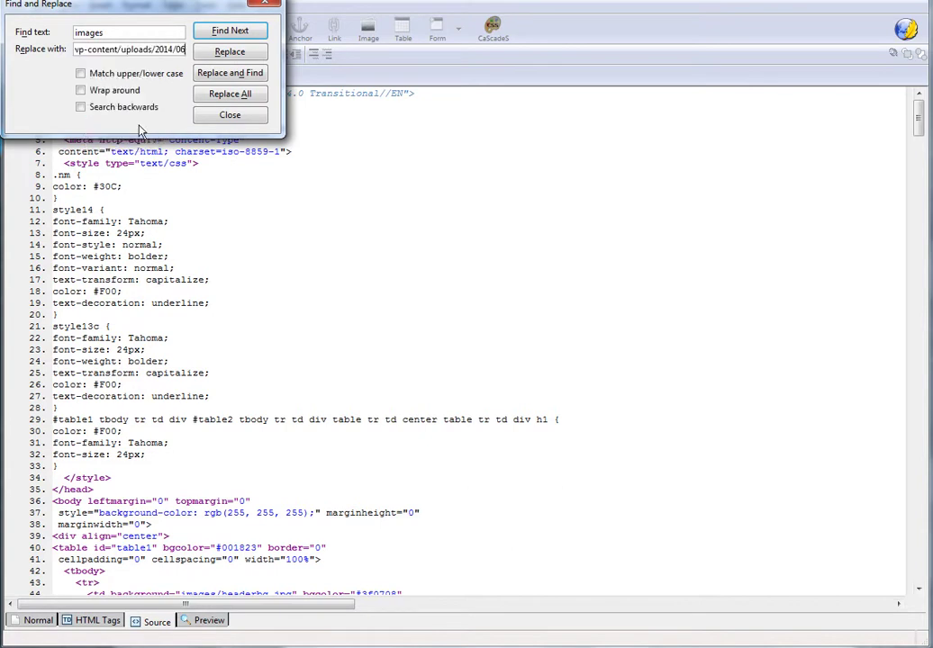
left_click(256, 100)
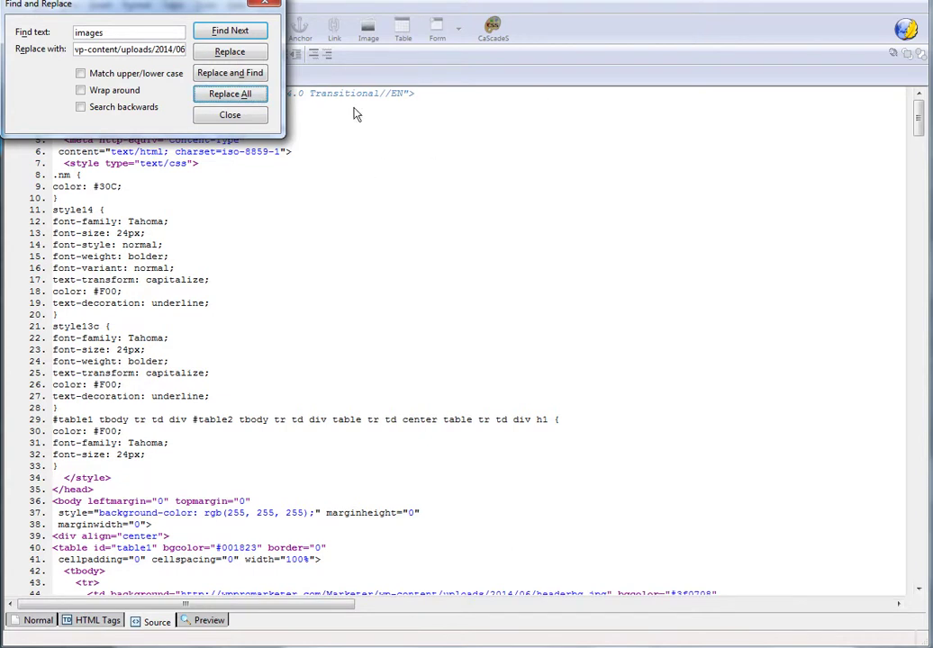
left_click(231, 116)
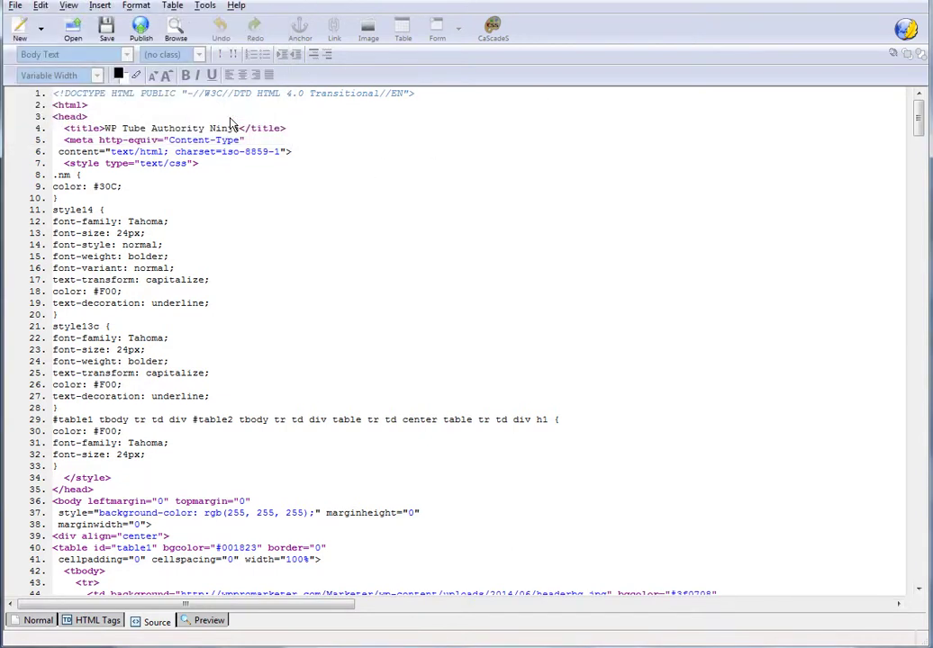
left_click(43, 625)
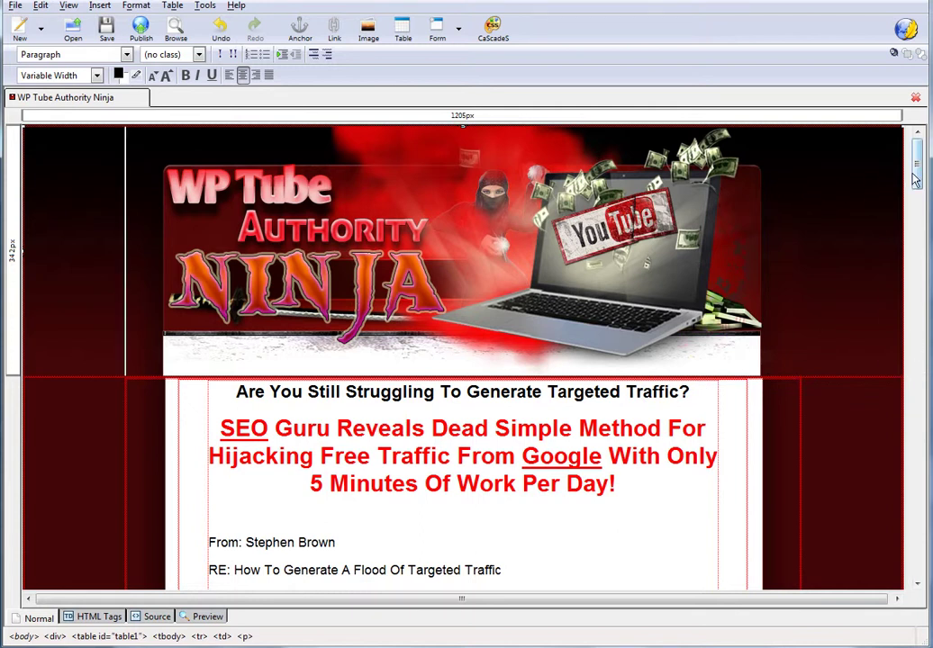
left_click_drag(916, 171, 845, 147)
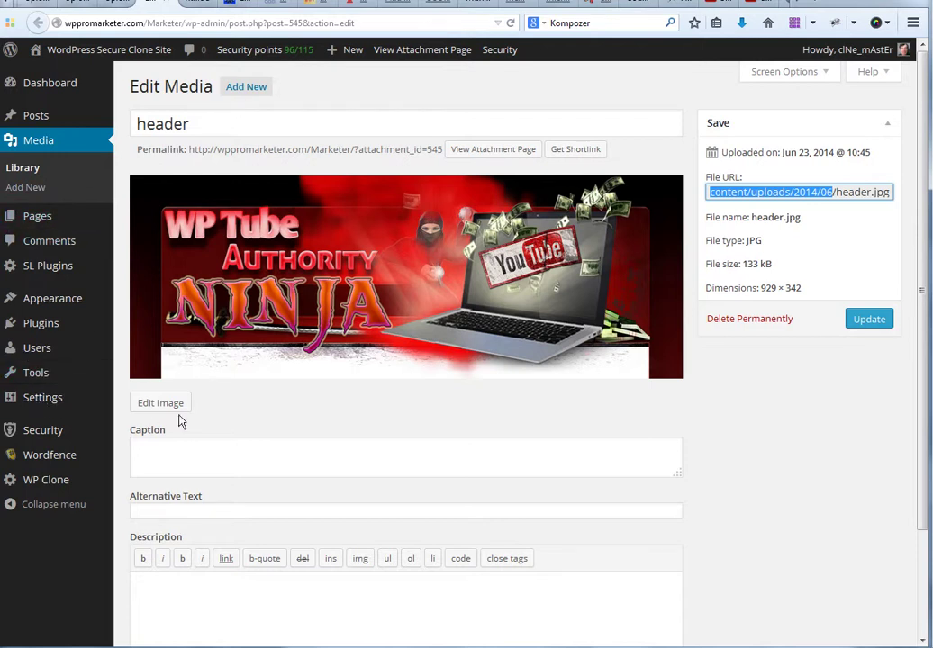
Step: Copy the shortcode [buy-now product="YourProductNameHere" price-"9.99"] from WordPress's WP Marketer Paypal Settings and return to the page in KompoZer
mouse_move(95, 342)
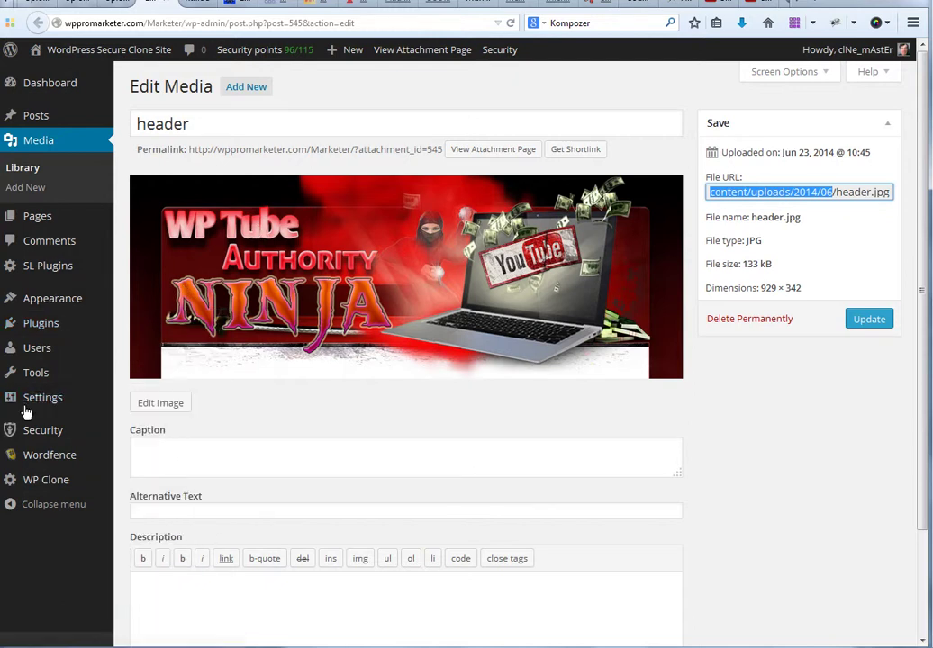
mouse_move(27, 401)
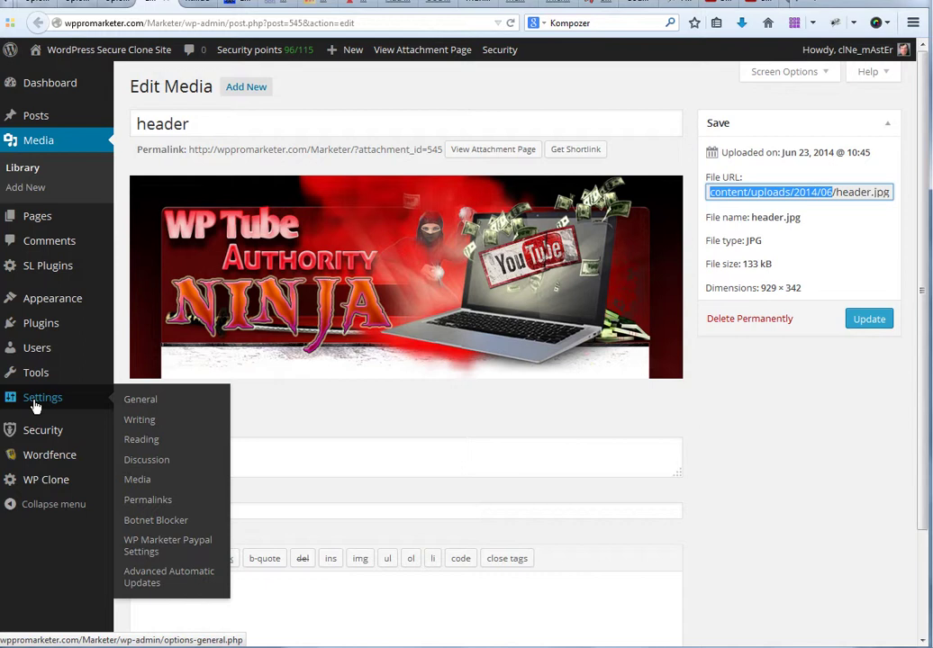
left_click(155, 548)
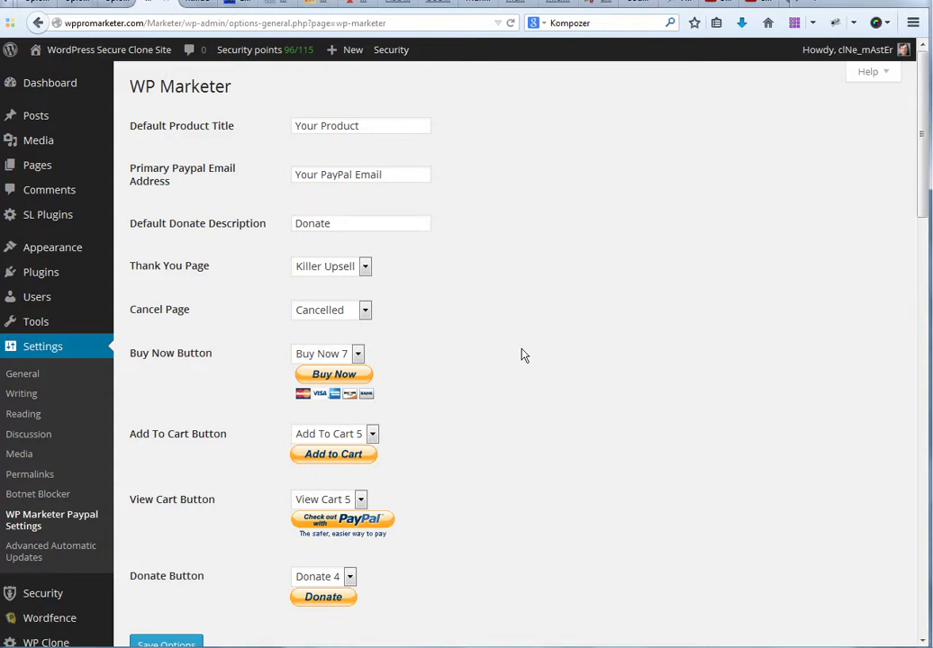
scroll(521, 353, "down", 5)
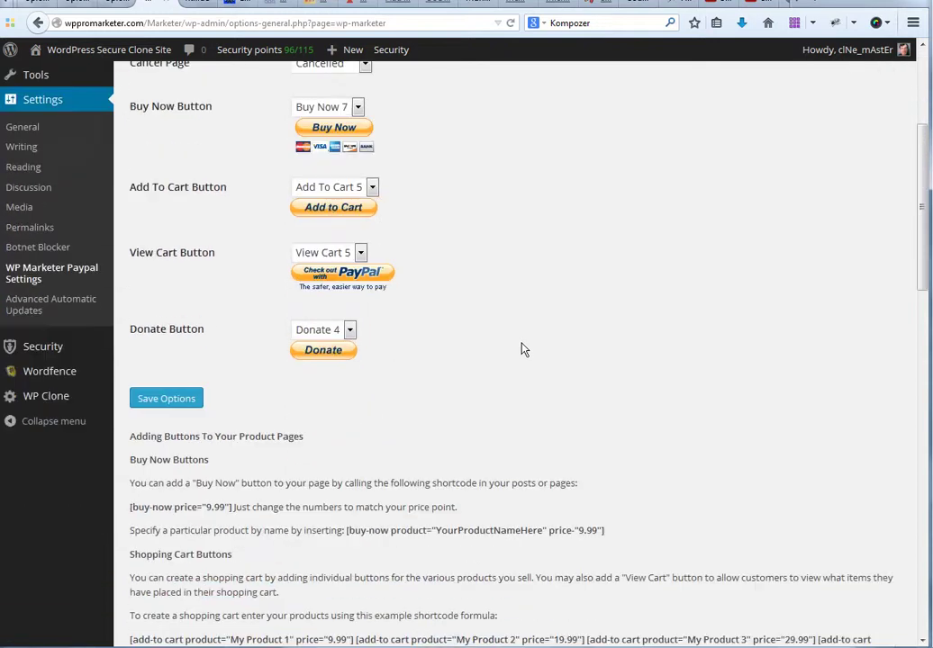
scroll(521, 349, "down", 3)
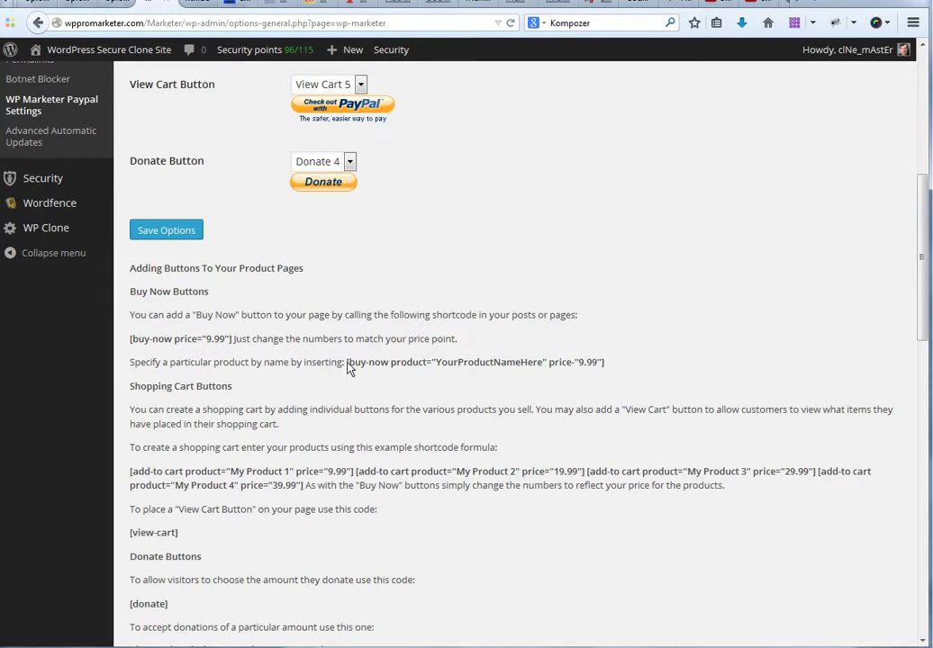
left_click_drag(346, 365, 617, 365)
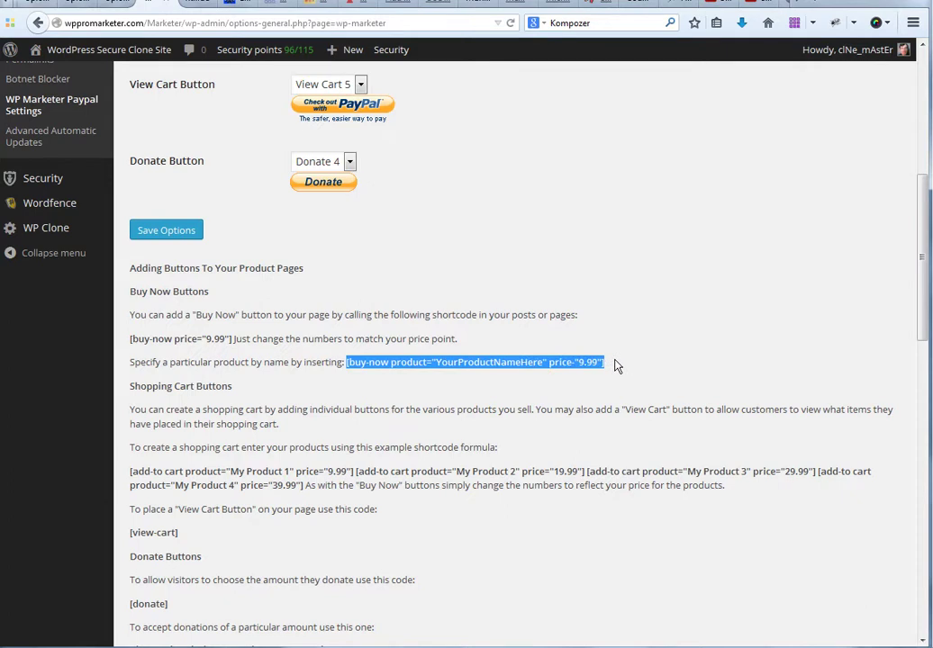
right_click(567, 367)
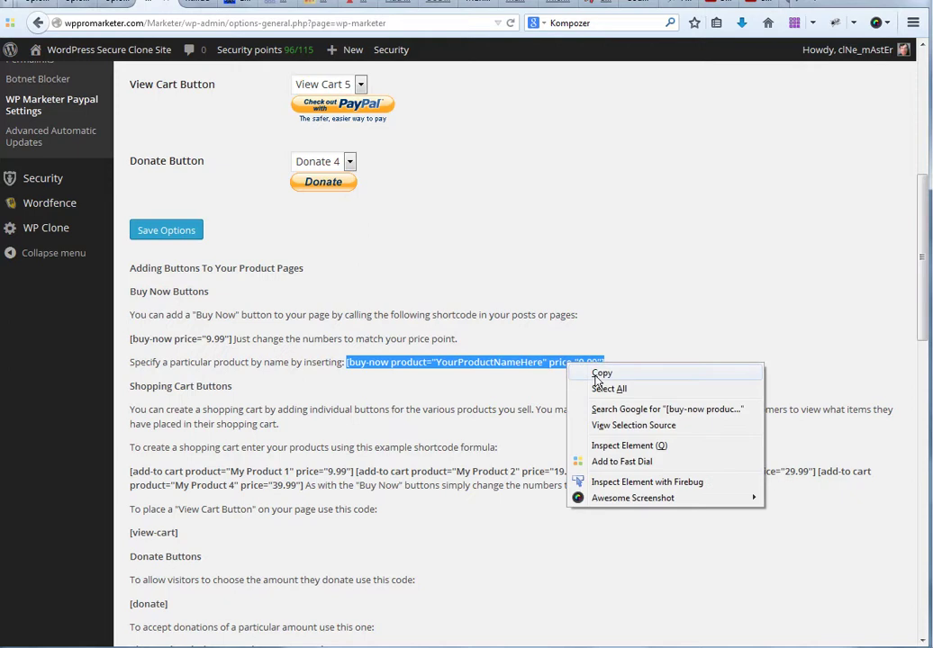
left_click(602, 373)
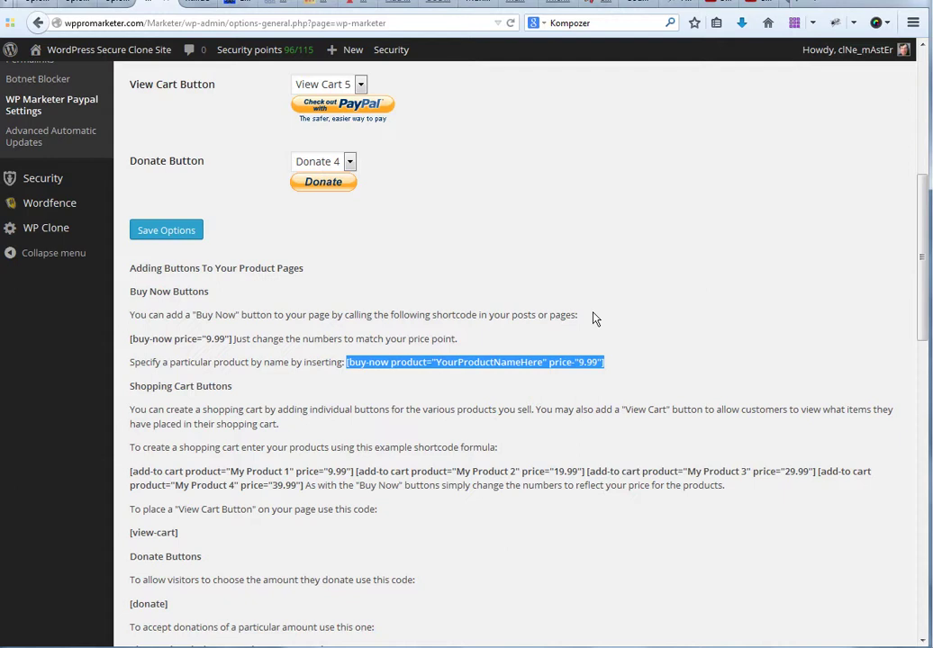
key("alt+Tab")
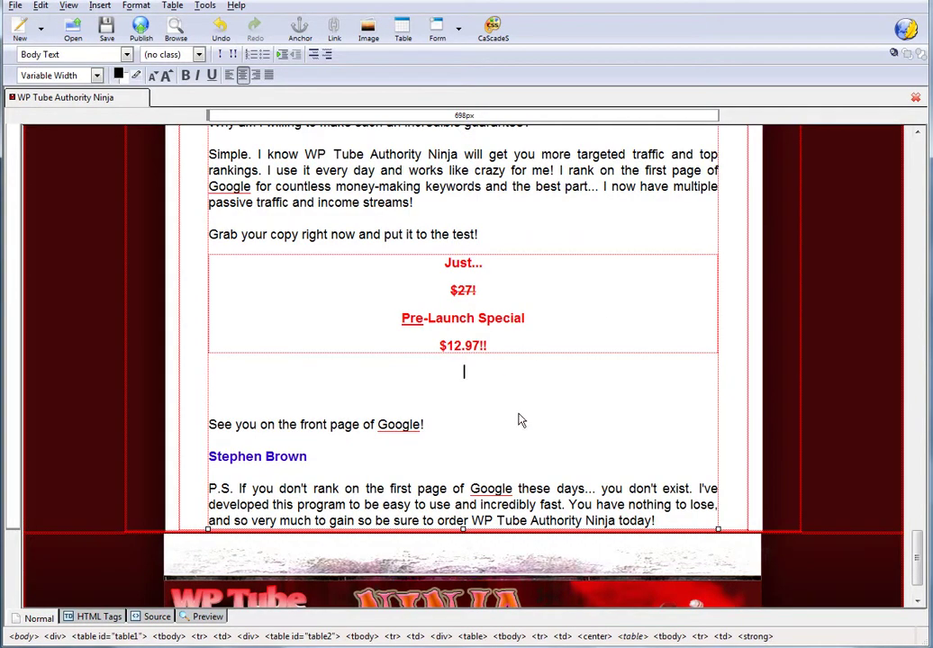
Step: Paste the buy-now shortcode below the $12.97!! price and set its product name to WP Tube Authority Ninja
right_click(464, 371)
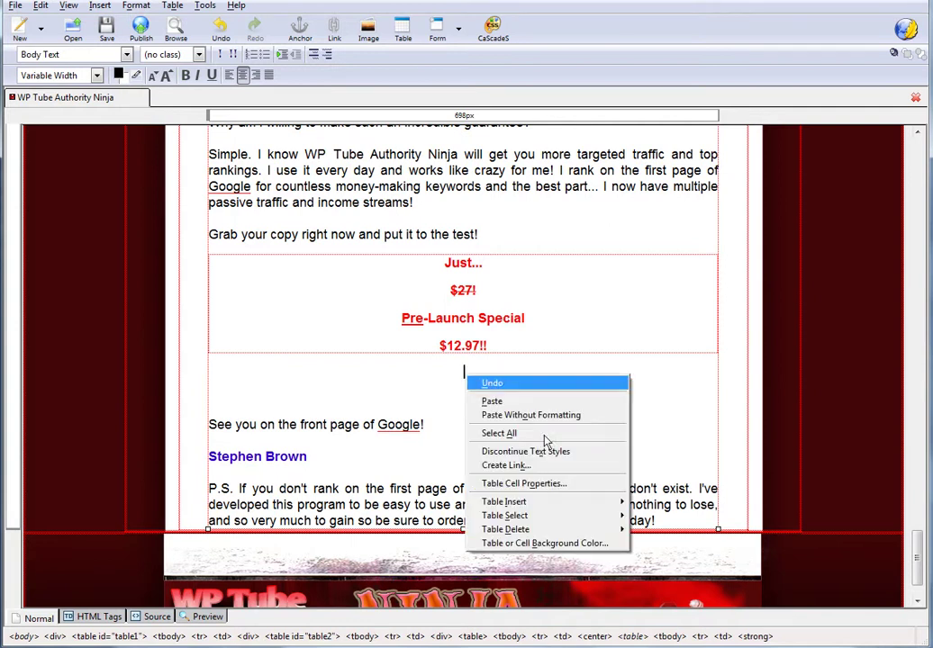
left_click(515, 401)
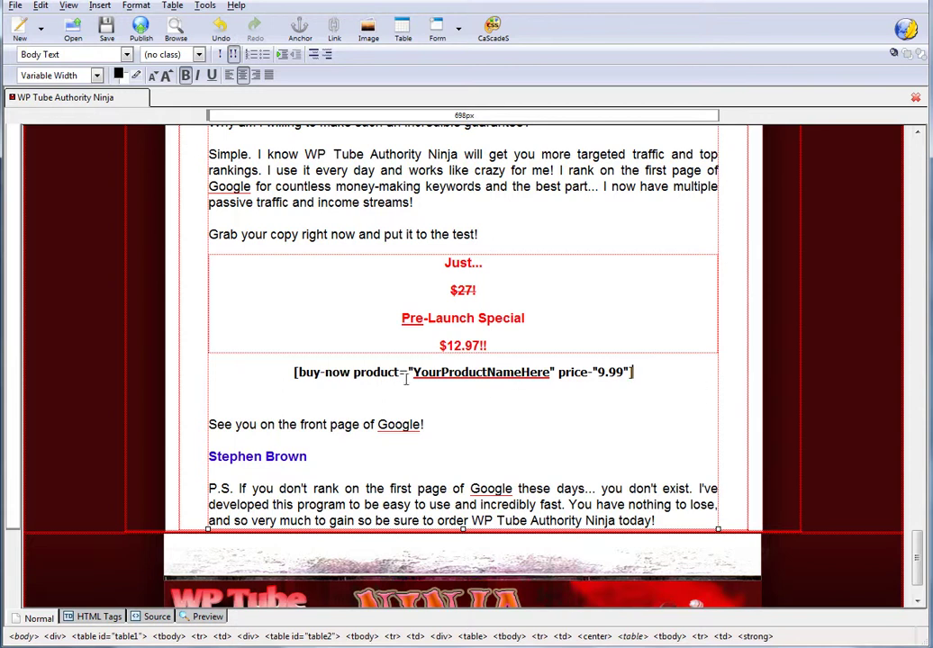
left_click_drag(414, 370, 548, 367)
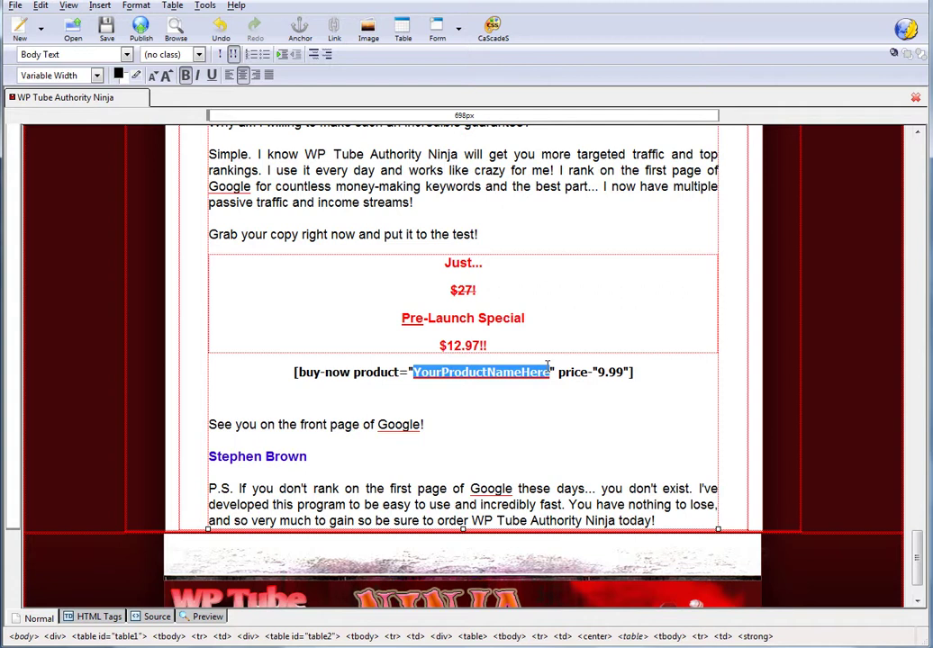
type("WP ")
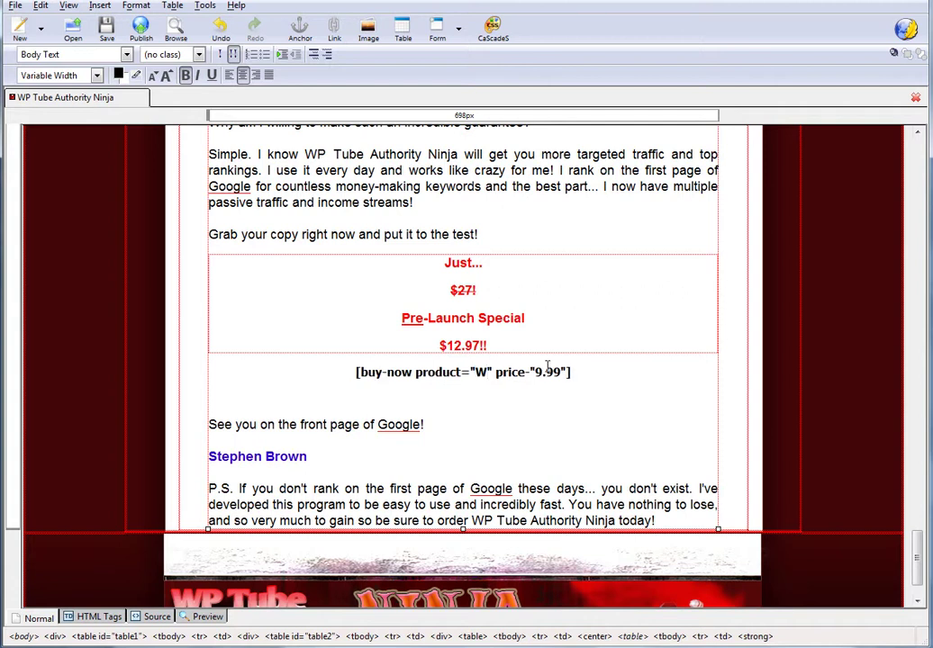
type("Tub")
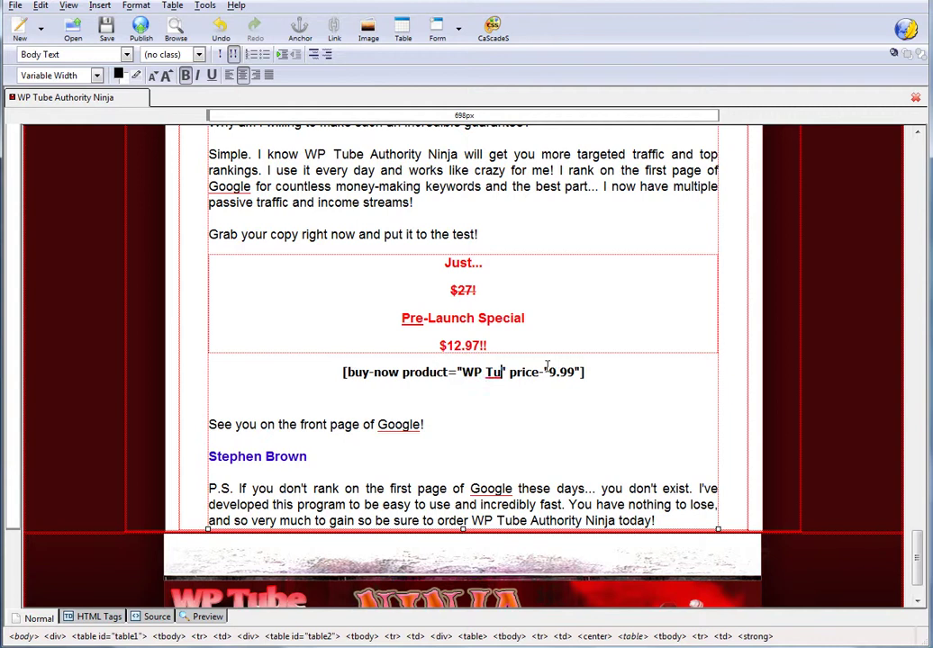
type("e Au")
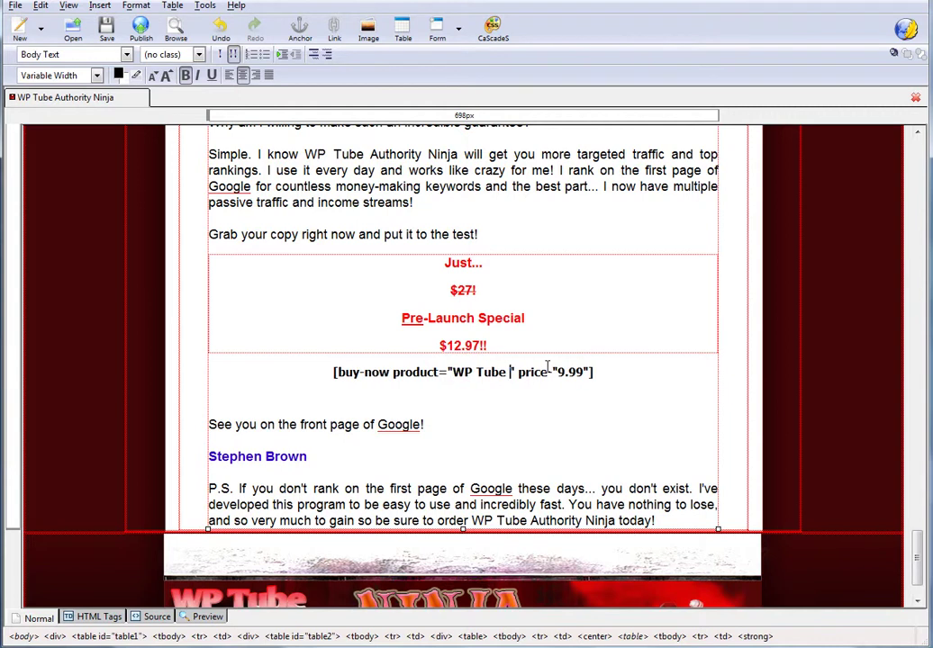
type("tho")
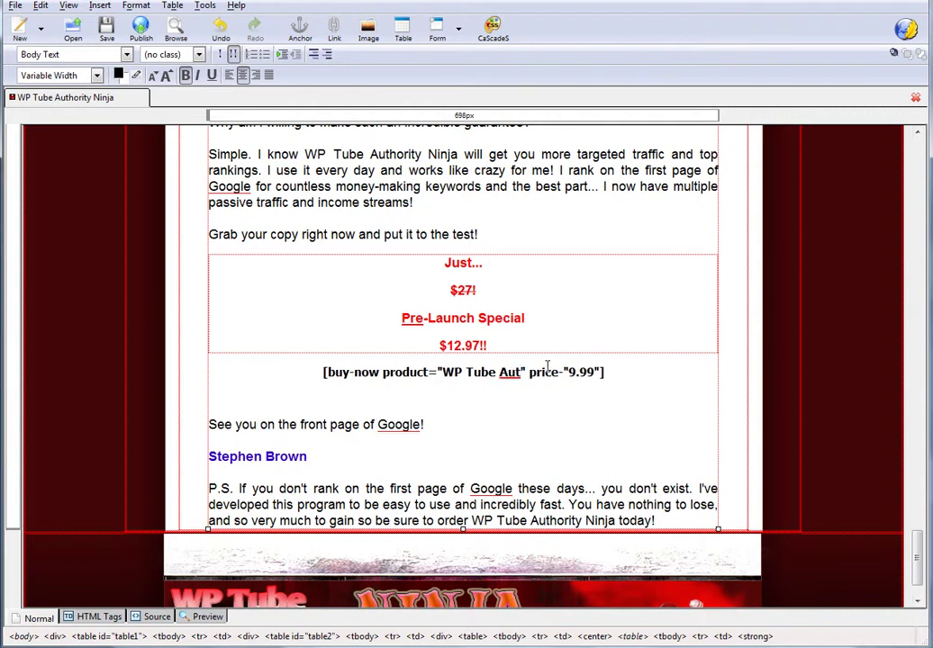
type("rity ")
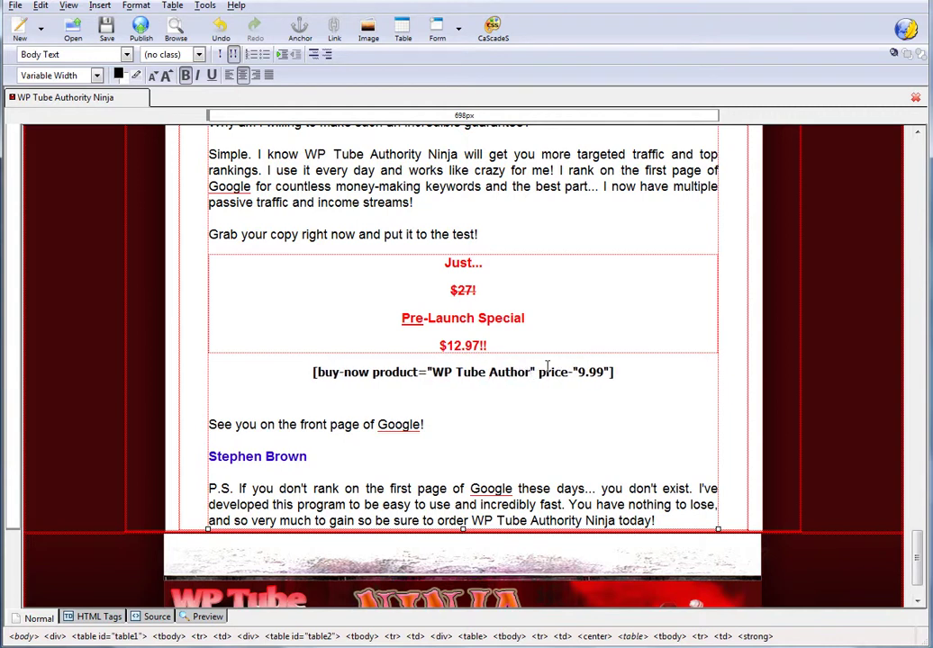
type("Ni")
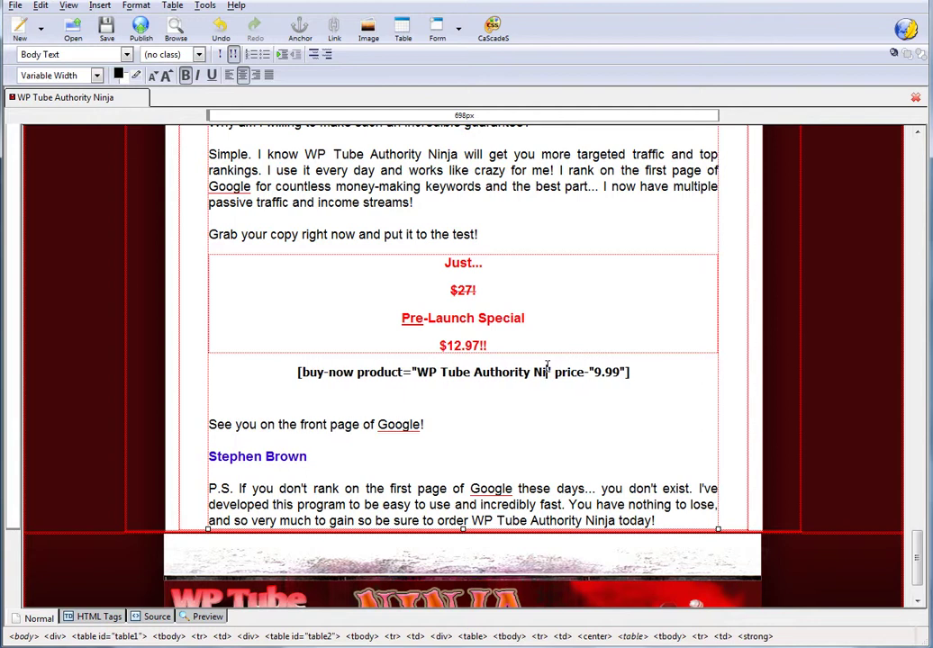
type("nja")
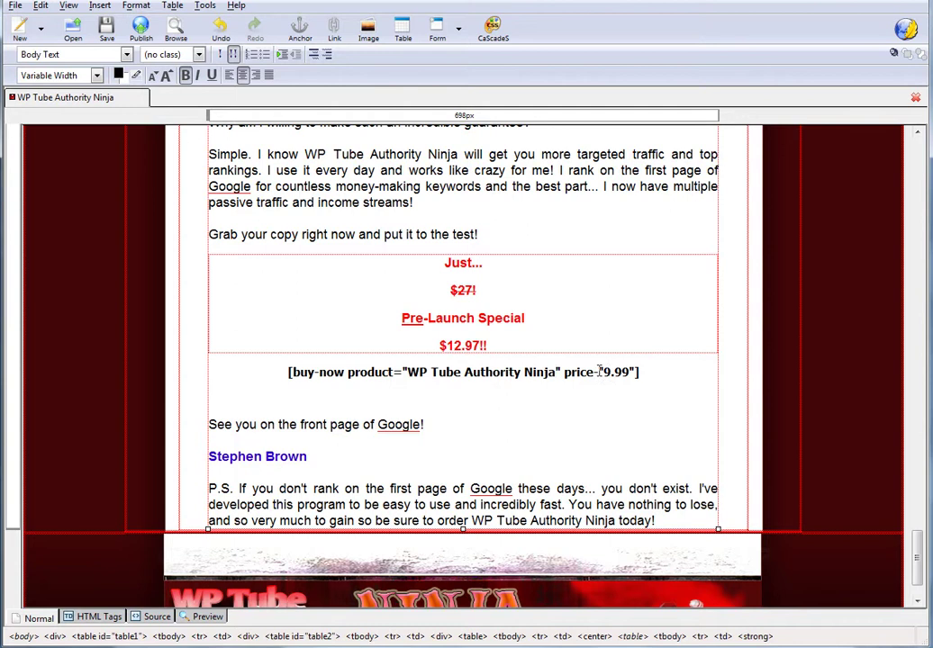
Step: Set the shortcode's price to 12.97 and save the page
left_click_drag(603, 372, 627, 371)
type("12.97")
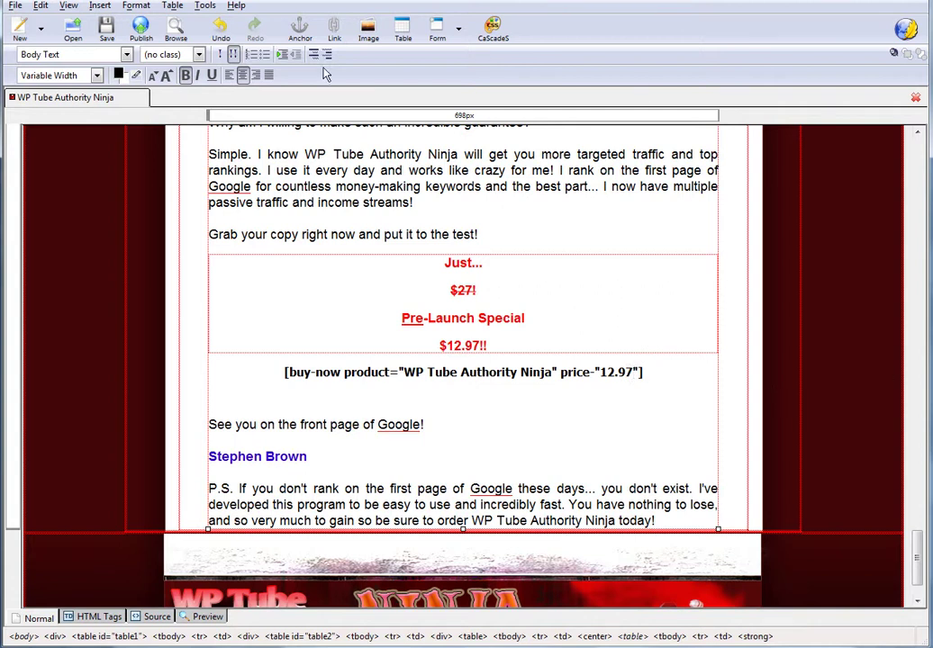
left_click(106, 31)
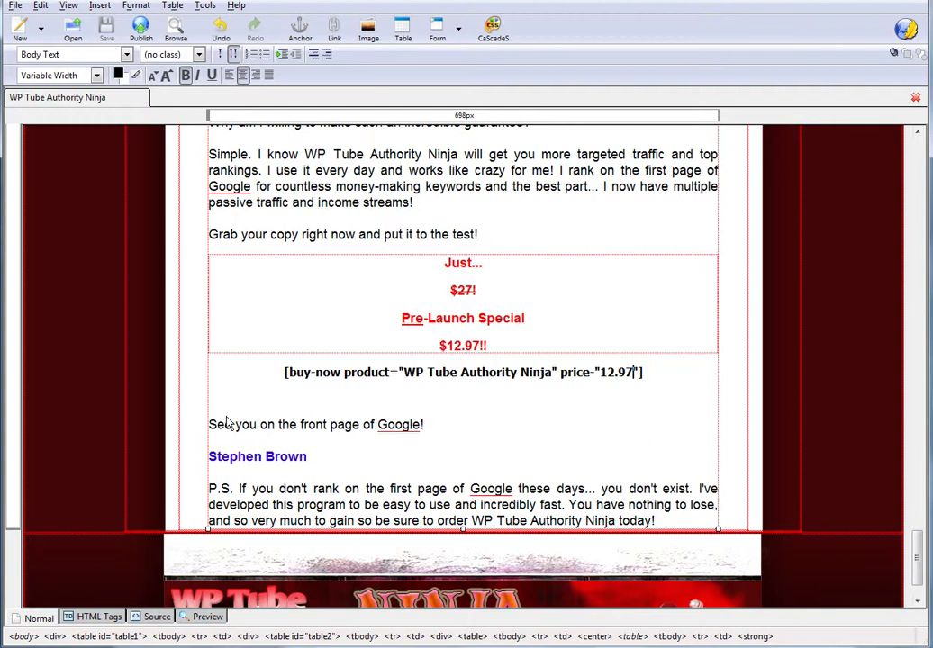
Step: Show the page's HTML source and copy all of its code
left_click(157, 616)
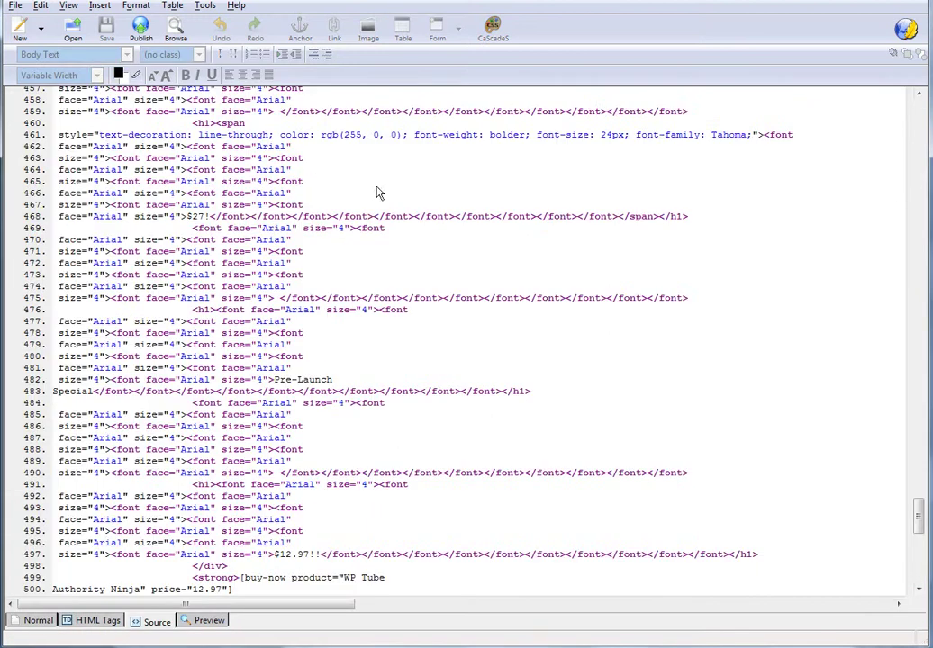
right_click(282, 206)
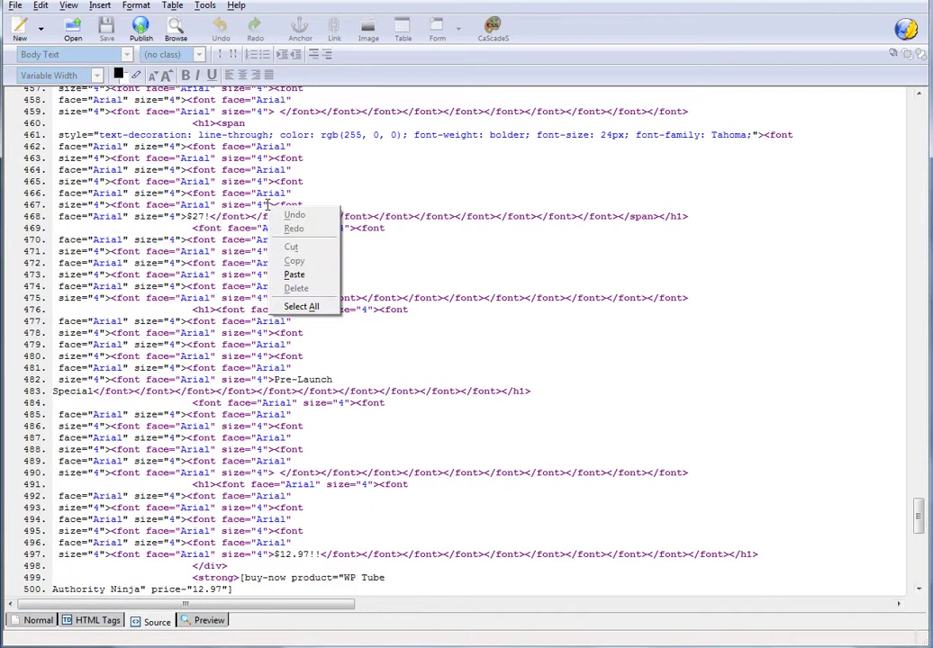
left_click(302, 307)
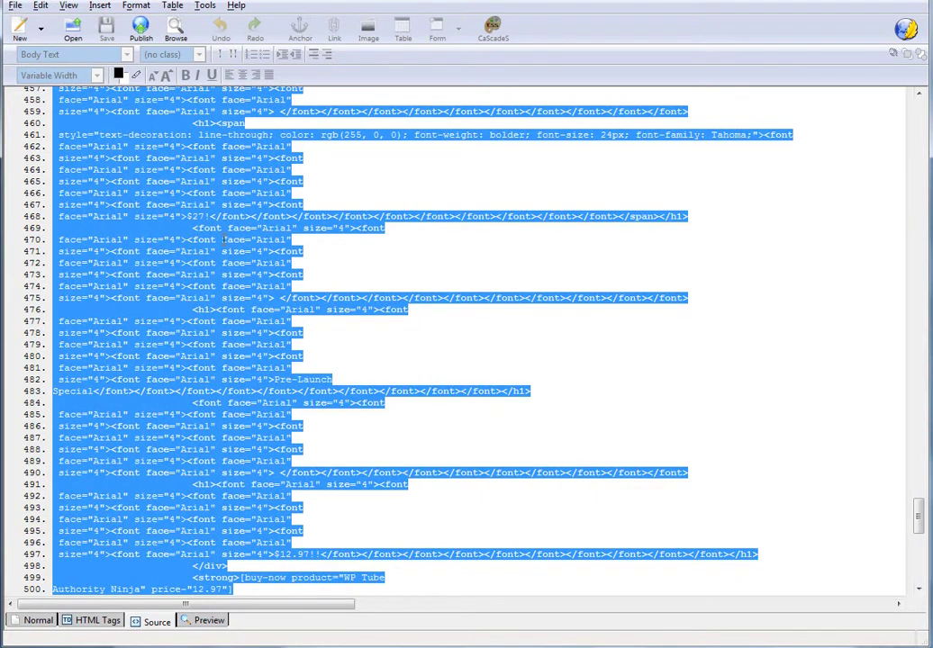
right_click(223, 239)
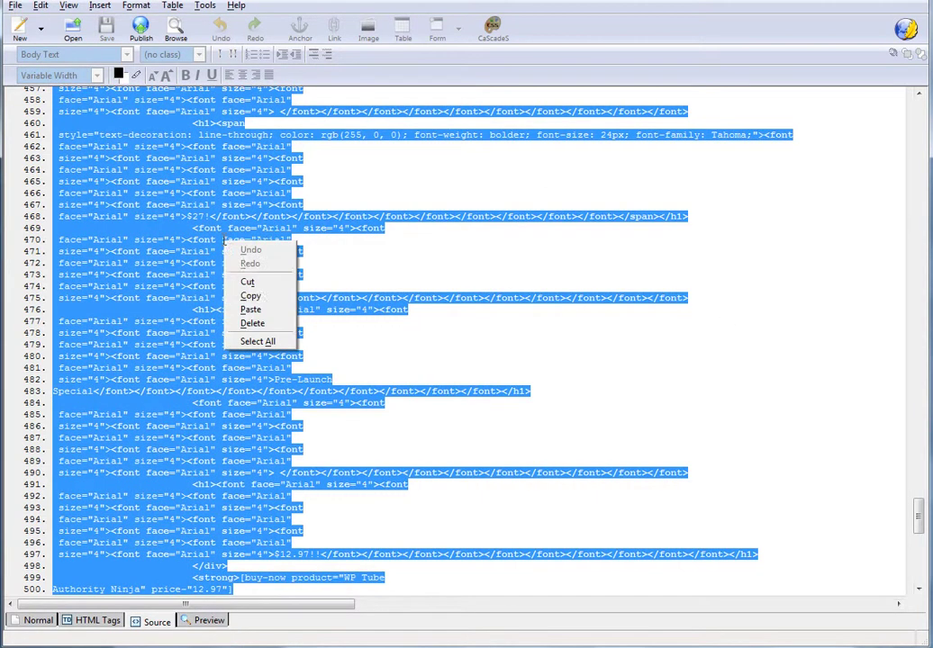
left_click(272, 304)
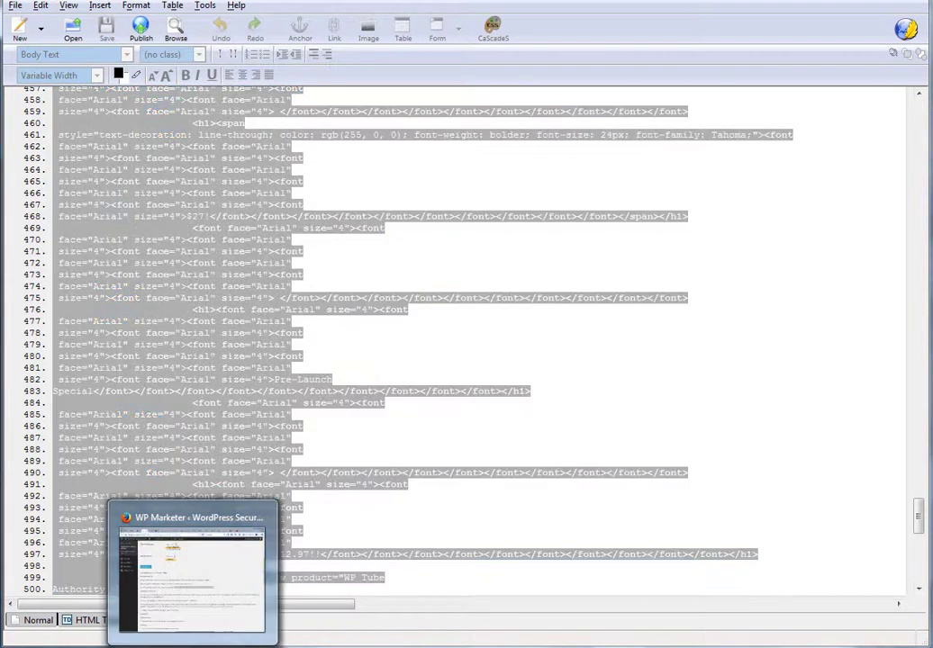
Step: Switch to the WordPress admin in Firefox and start a new page
left_click(191, 601)
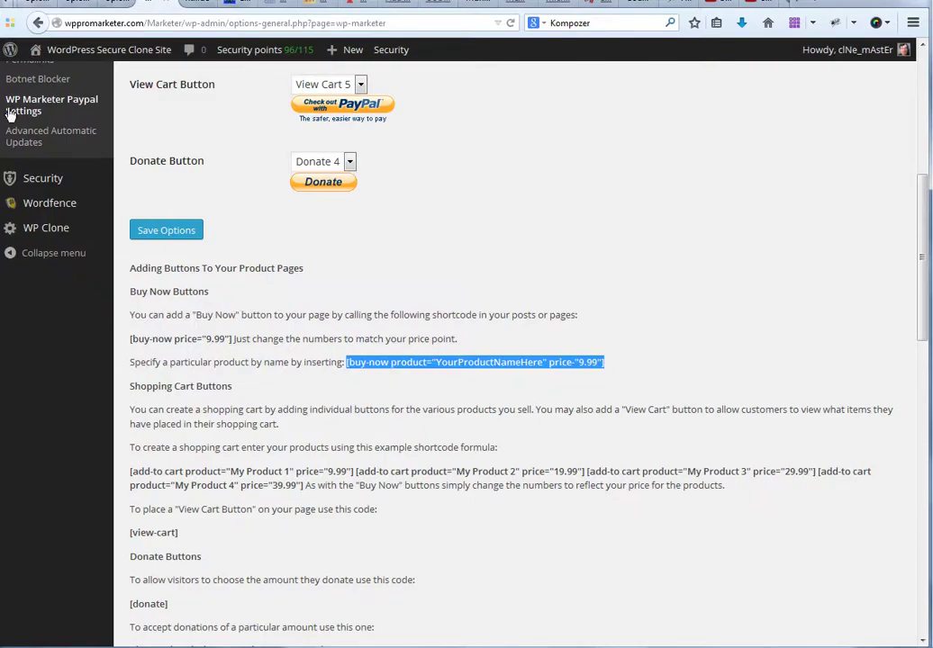
scroll(149, 256, "up", 5)
scroll(177, 255, "up", 4)
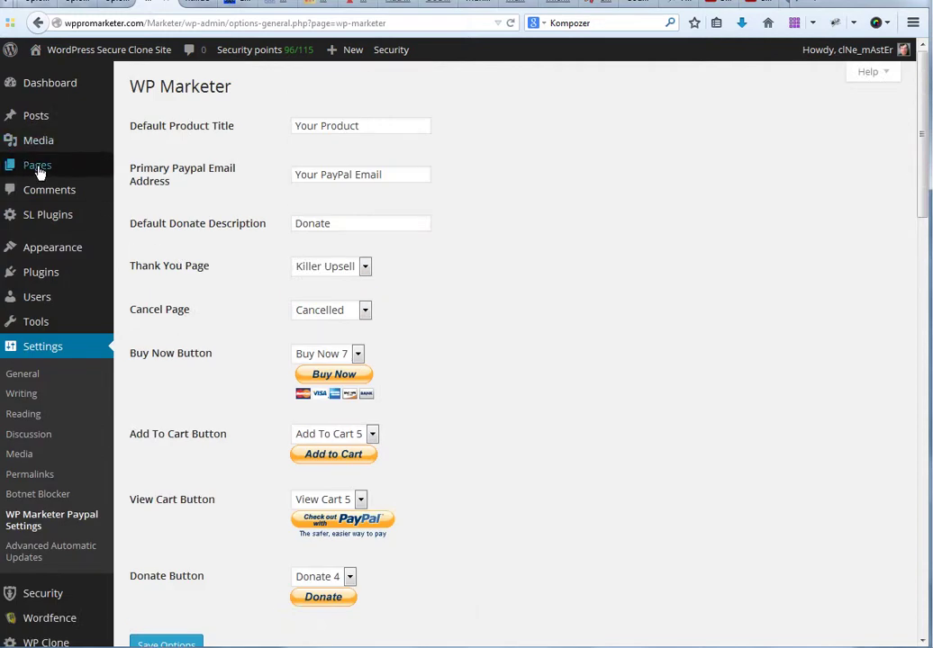
mouse_move(39, 167)
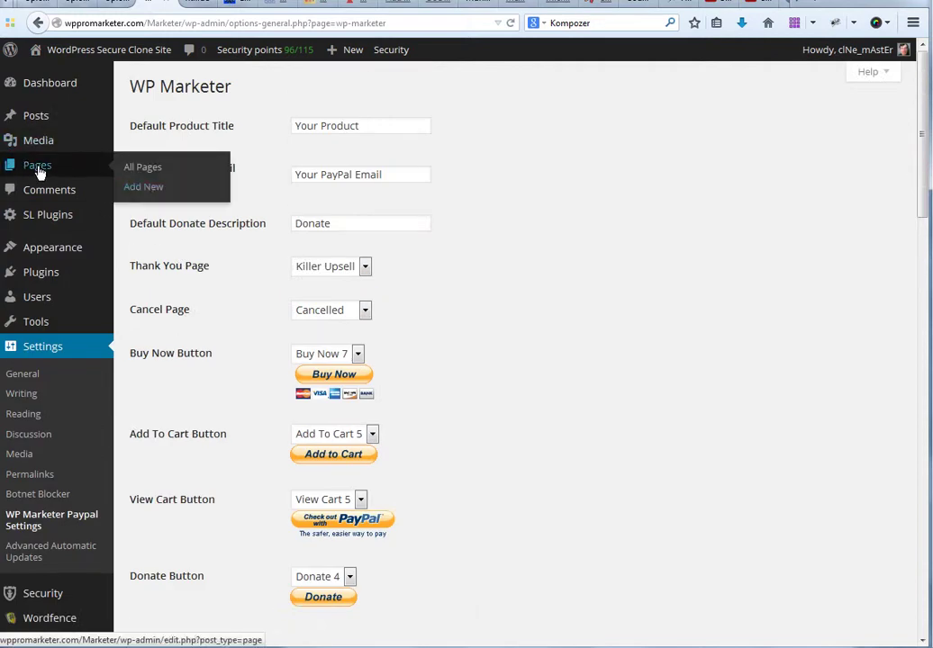
left_click(150, 196)
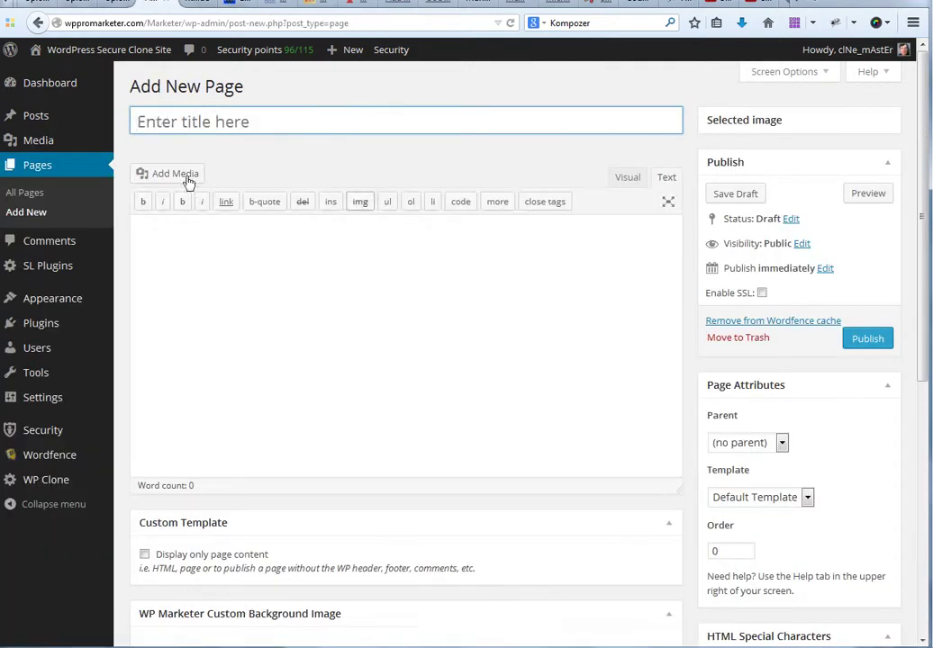
Step: Title the new page WP Tube Authority Mimja
left_click(163, 117)
type("WP")
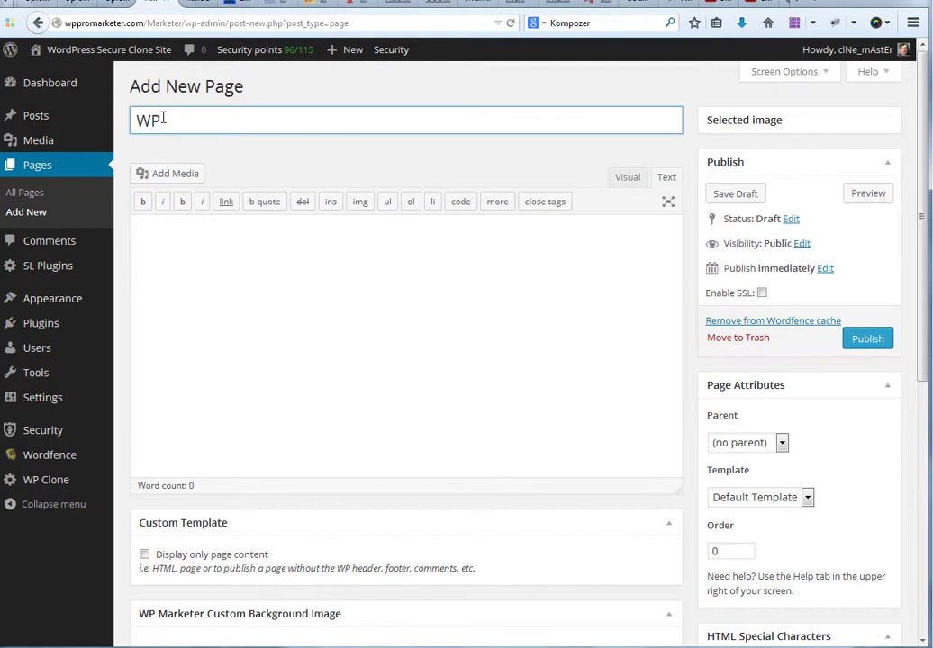
type("Tu")
type("be Aur")
key("BackSpace")
type("t")
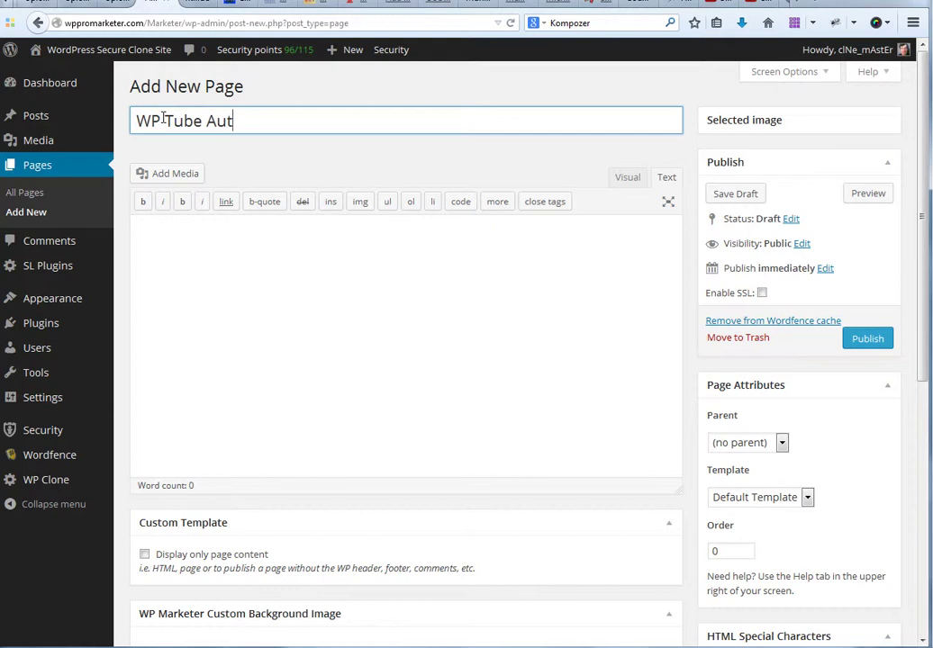
type("hority Mi")
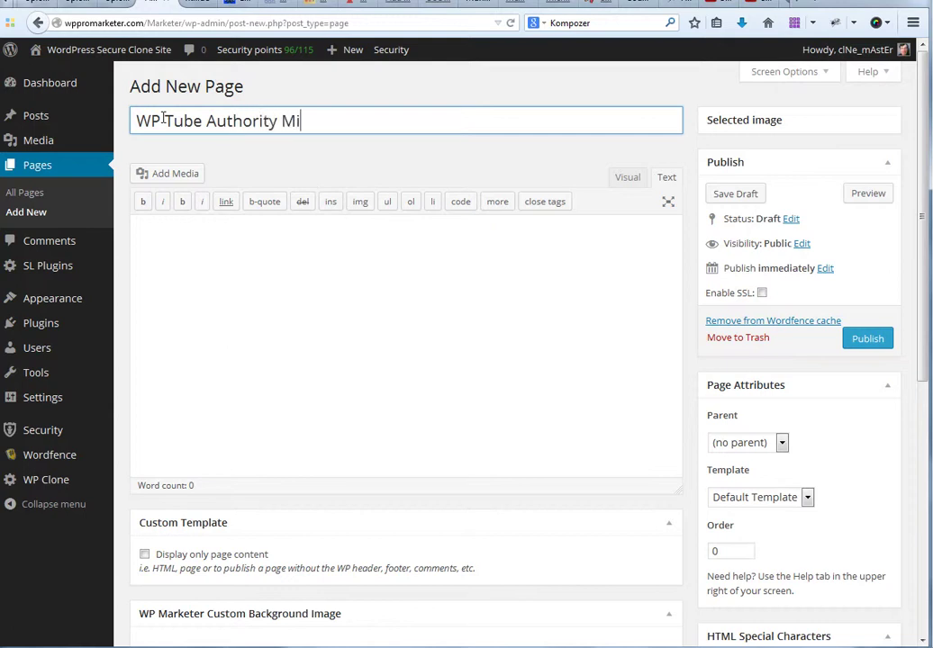
type("mja")
Step: Paste the copied HTML code into the page's content in the Text editor
left_click(666, 180)
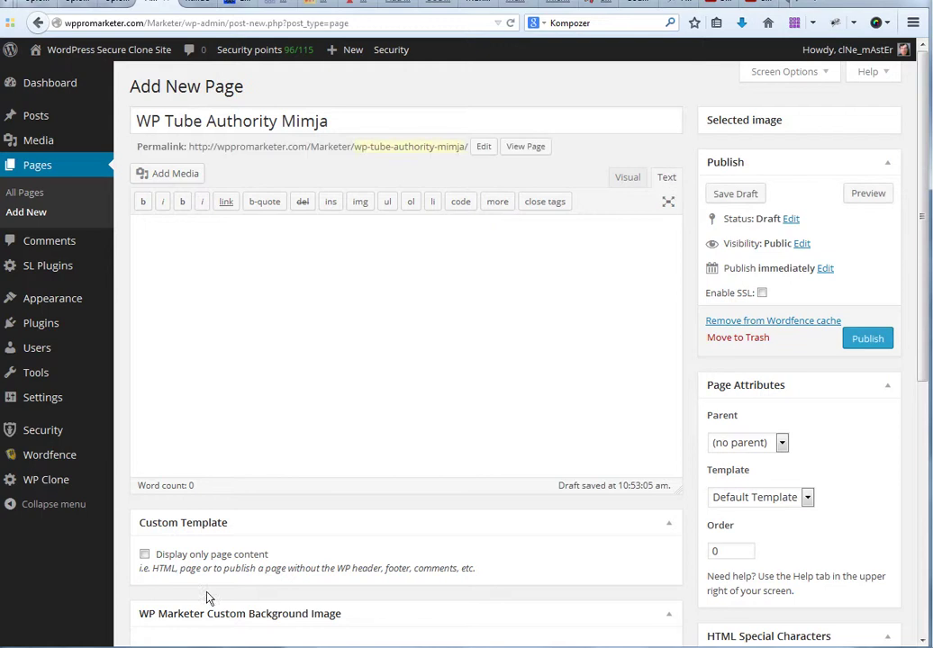
right_click(138, 229)
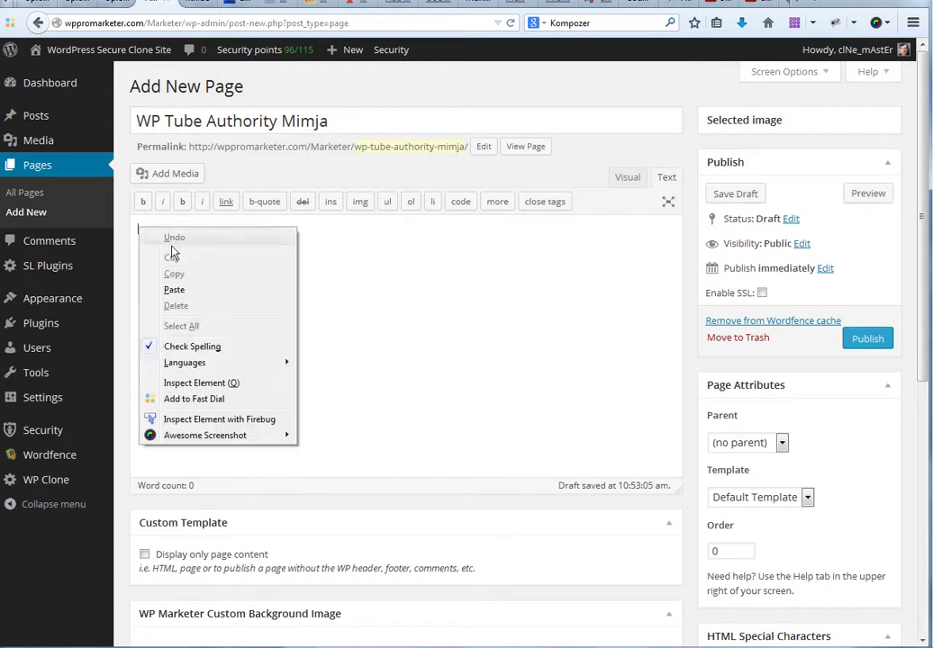
left_click(174, 290)
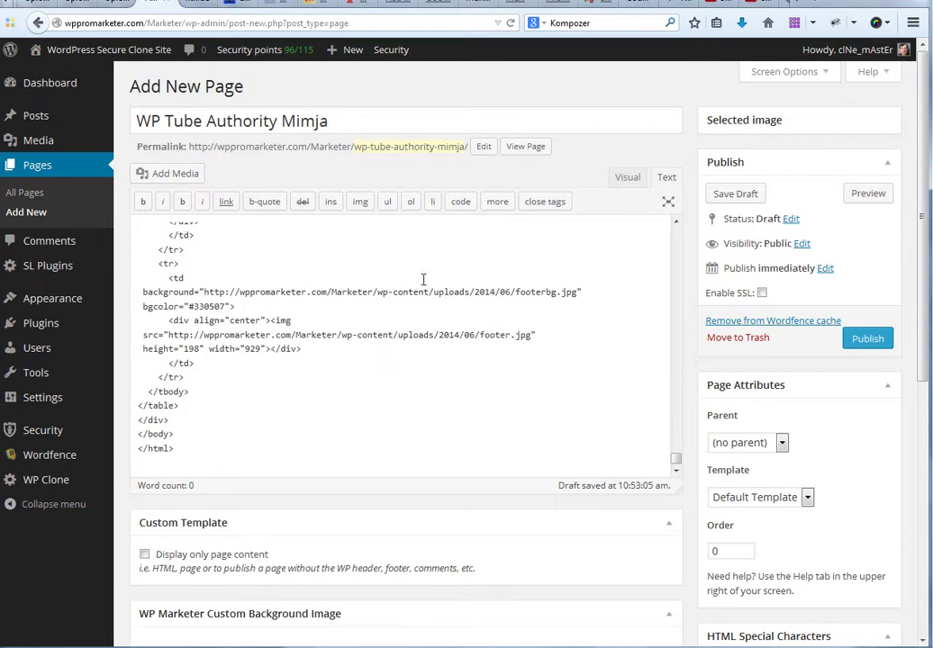
Step: Enable Display only page content for the custom template and save the page as a draft
left_click(144, 555)
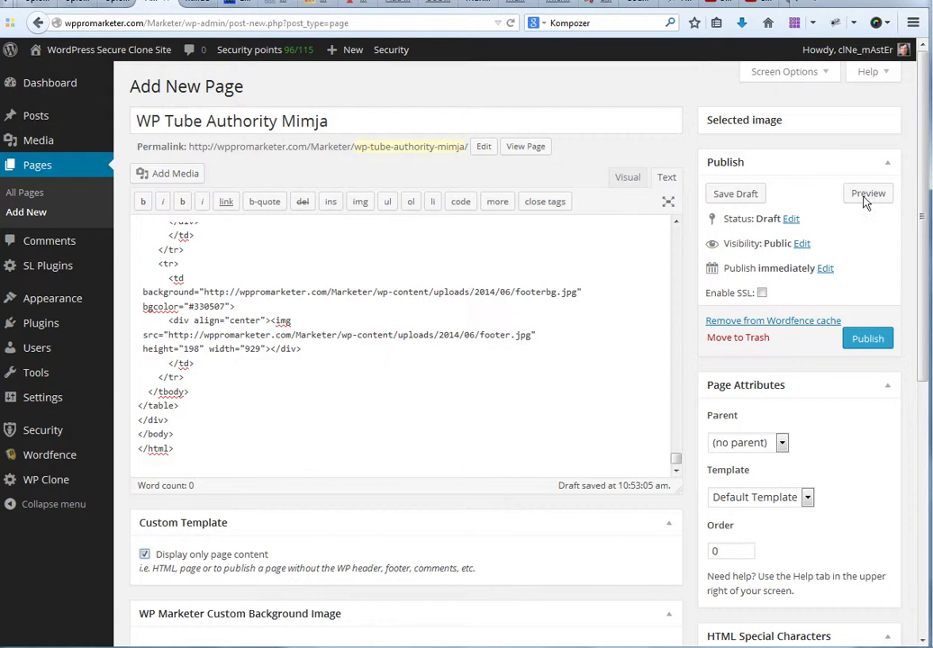
left_click(736, 197)
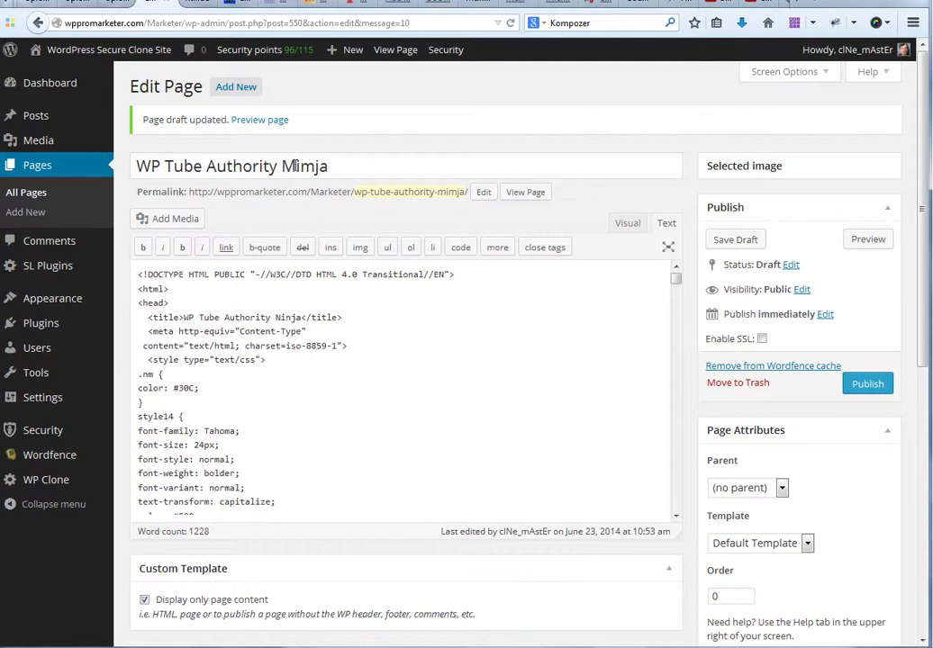
Step: Correct the misspelled last word of the page title so it reads WP Tube Authority Ninja
left_click_drag(296, 165, 281, 167)
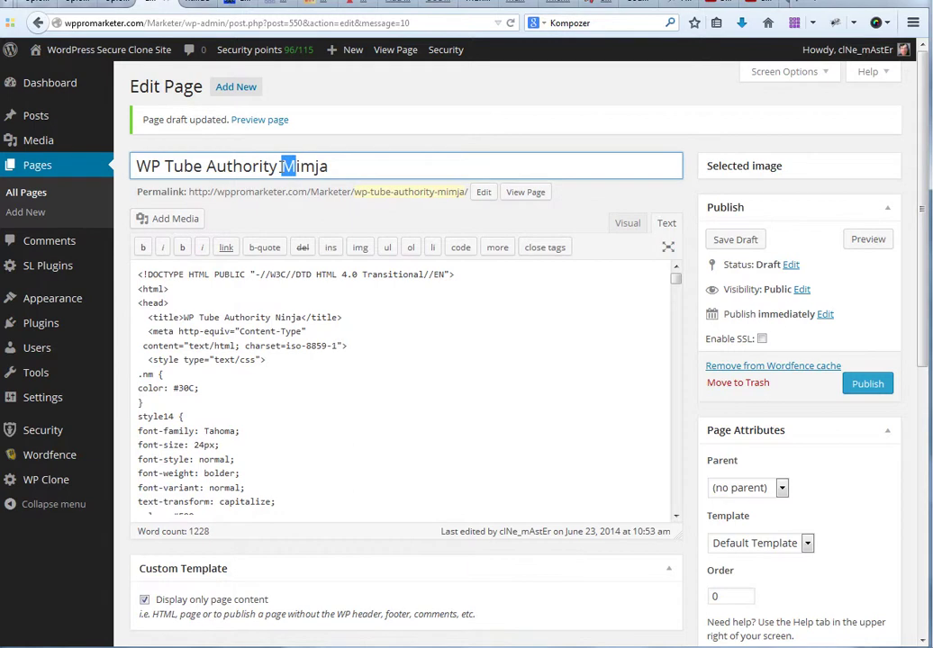
type("Nin")
left_click_drag(298, 166, 313, 166)
type("n")
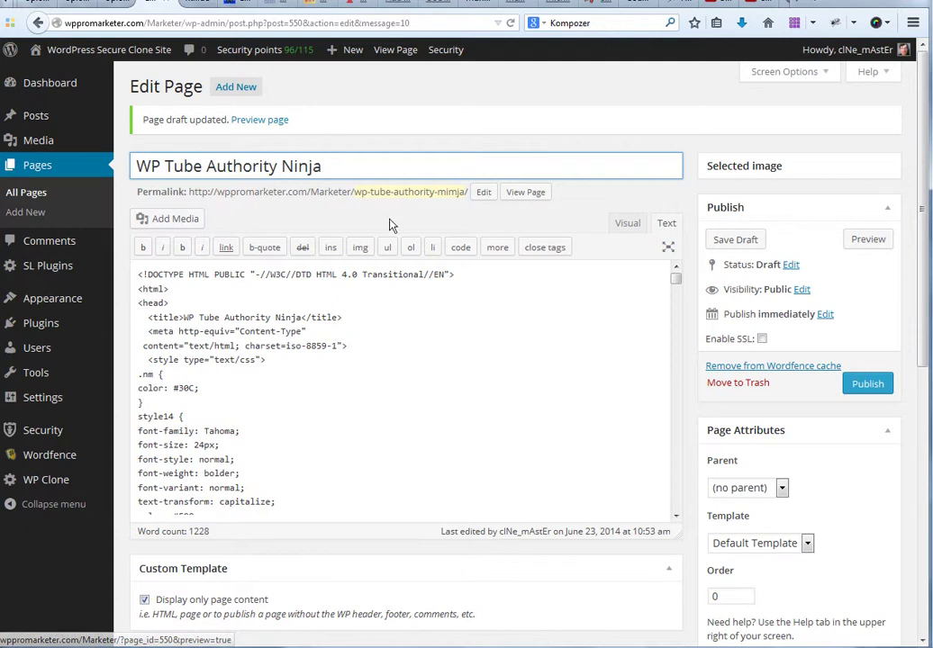
Step: Change the permalink slug to wp-tube-authority-ninja and accept it
left_click(485, 191)
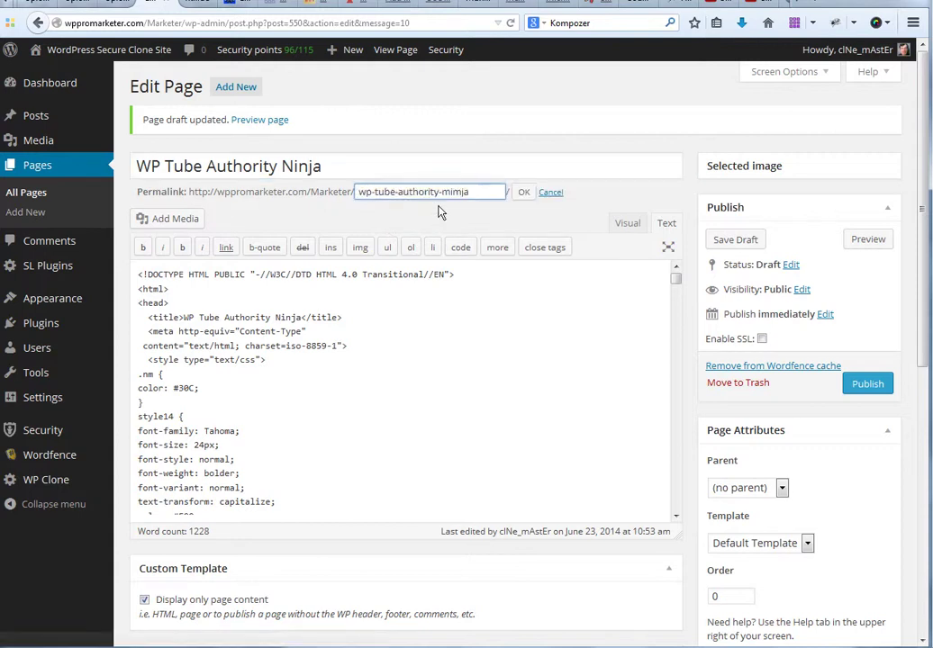
left_click_drag(442, 191, 448, 192)
type("n")
left_click_drag(448, 193, 452, 194)
type("n")
left_click_drag(450, 193, 457, 194)
left_click(458, 194)
left_click(525, 195)
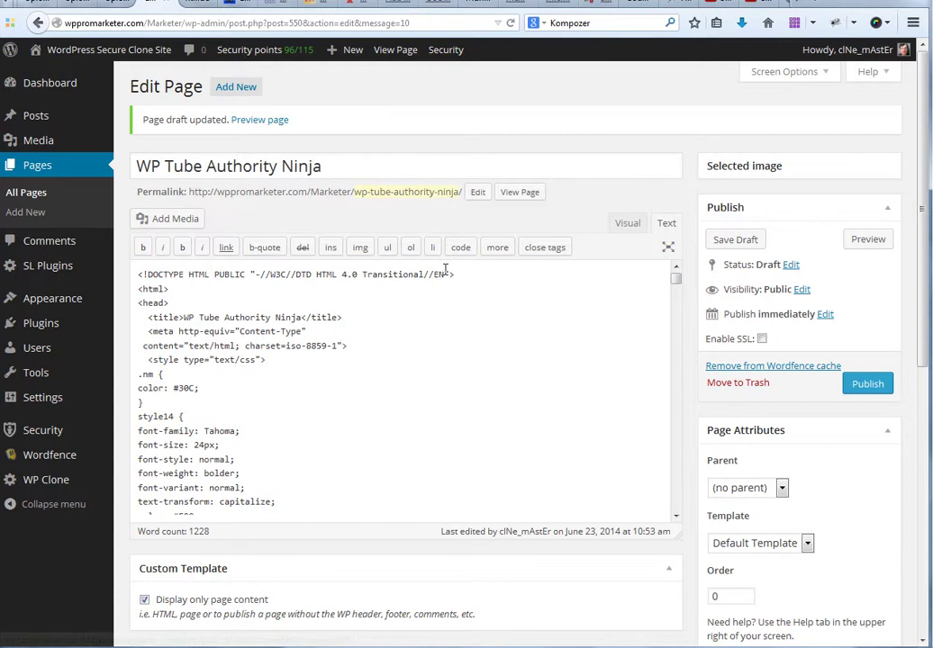
Step: Preview the draft page and examine its layout and the buy-now area below the price
left_click(263, 123)
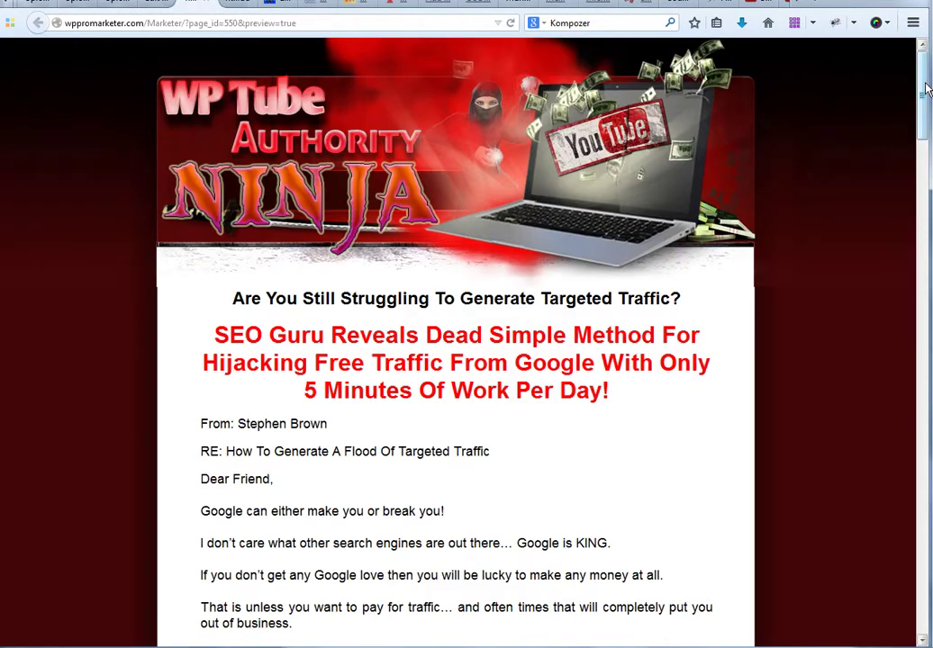
left_click_drag(927, 87, 876, 562)
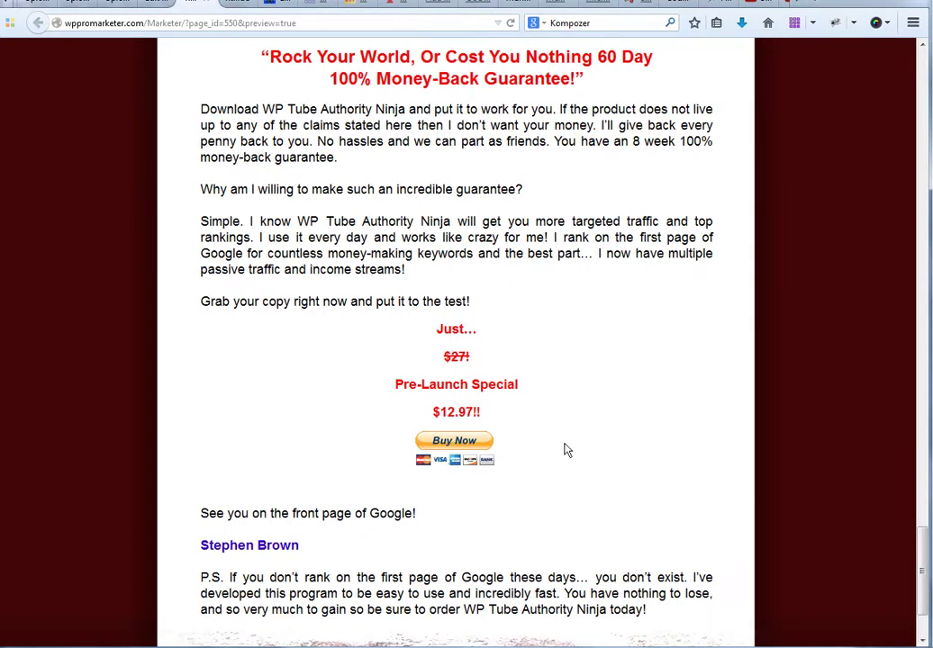
scroll(654, 433, "up", 6)
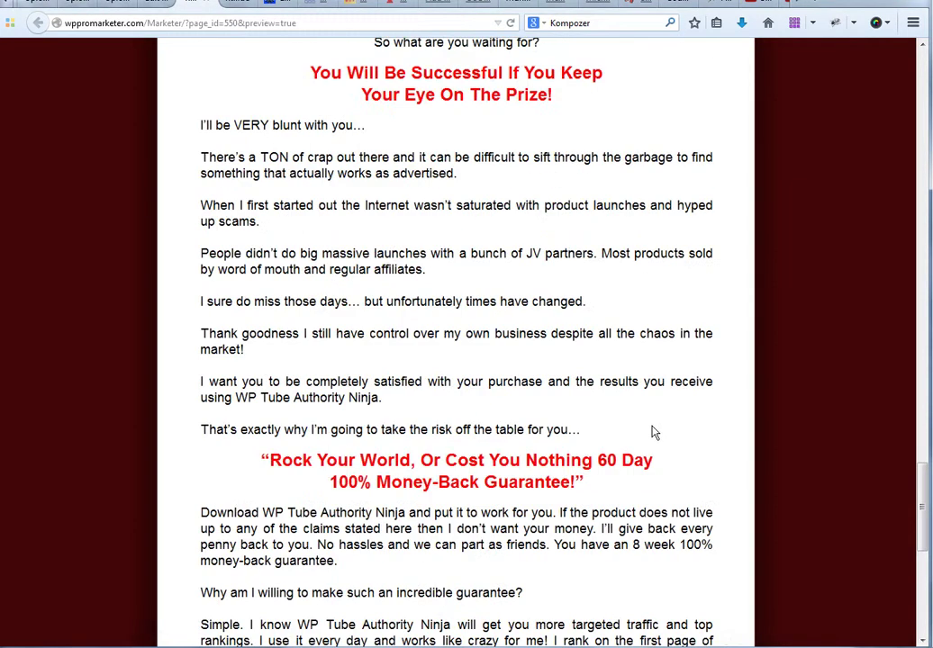